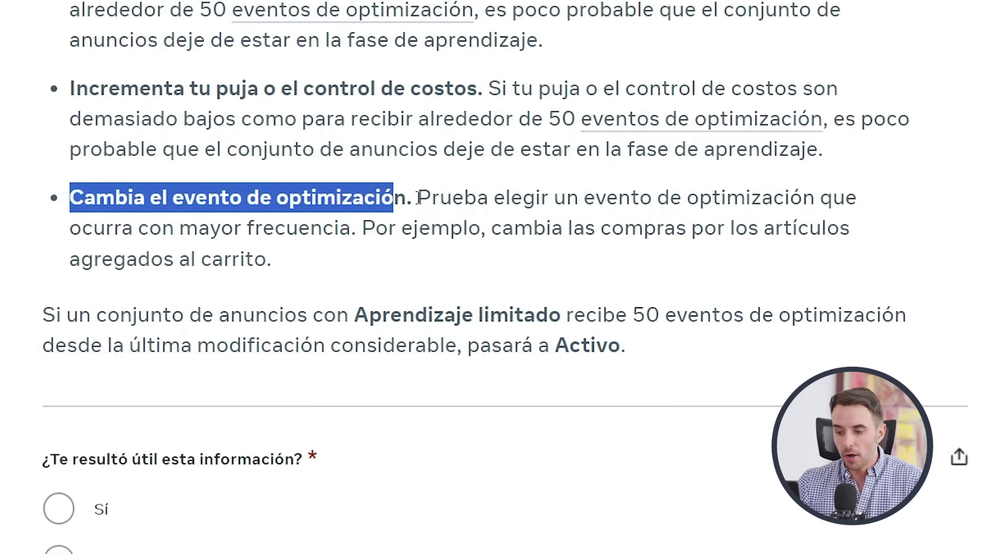
Highlight the help article's example of replacing purchases with items added to cart, and close the draft ad set's editor.
{"action": "left_click_drag", "start_coordinate": [418, 197], "coordinate": [700, 251]}
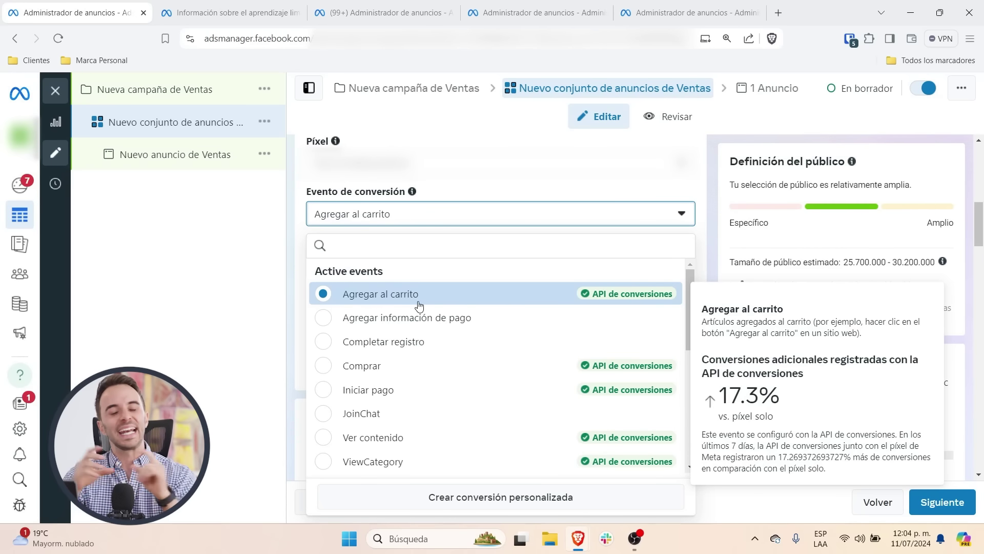
{"action": "left_click", "coordinate": [706, 184]}
{"action": "left_click", "coordinate": [55, 91]}
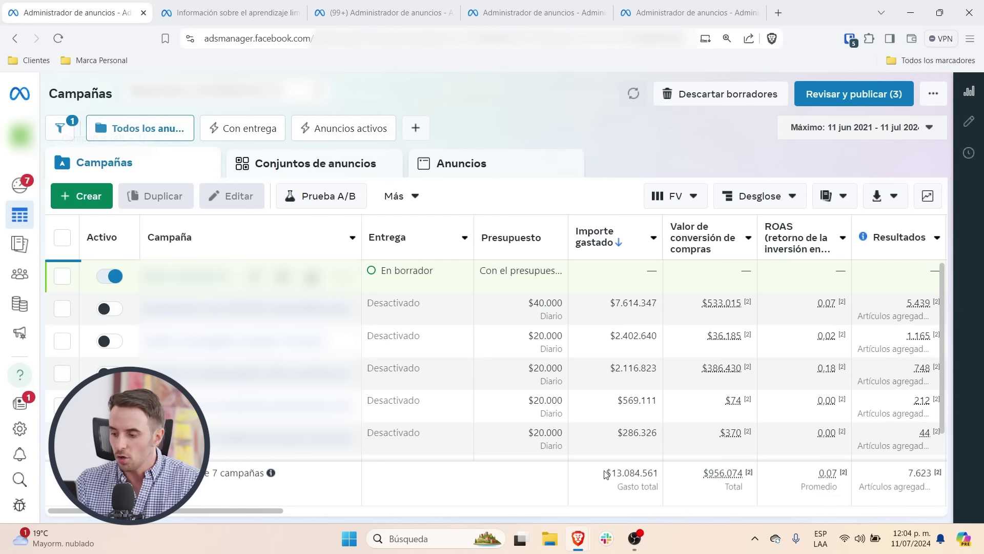
Highlight the average ROAS across the campaigns and view the cost per result column.
{"action": "left_click_drag", "start_coordinate": [805, 477], "coordinate": [843, 490]}
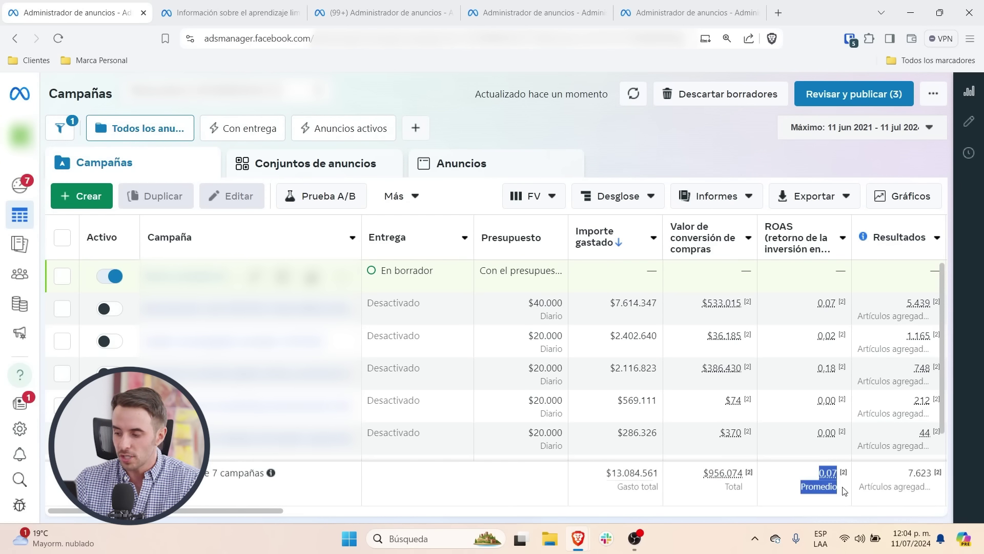
{"action": "left_click", "coordinate": [845, 492]}
{"action": "scroll", "coordinate": [830, 482], "scroll_direction": "right", "scroll_amount": 2}
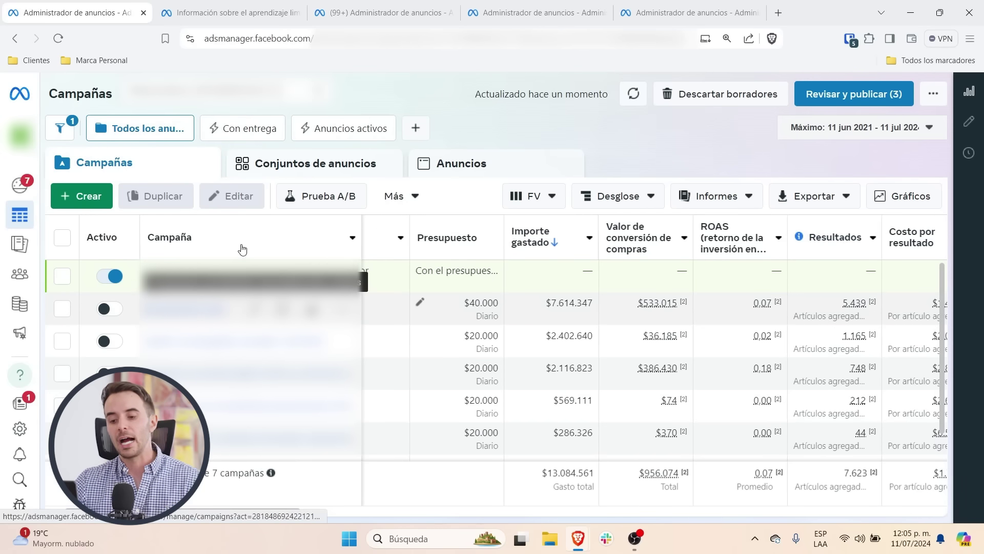
Inspect the conversion event of an ad set in the highest-spending deactivated campaign, and return to the campaign list with no selection.
{"action": "left_click", "coordinate": [251, 275]}
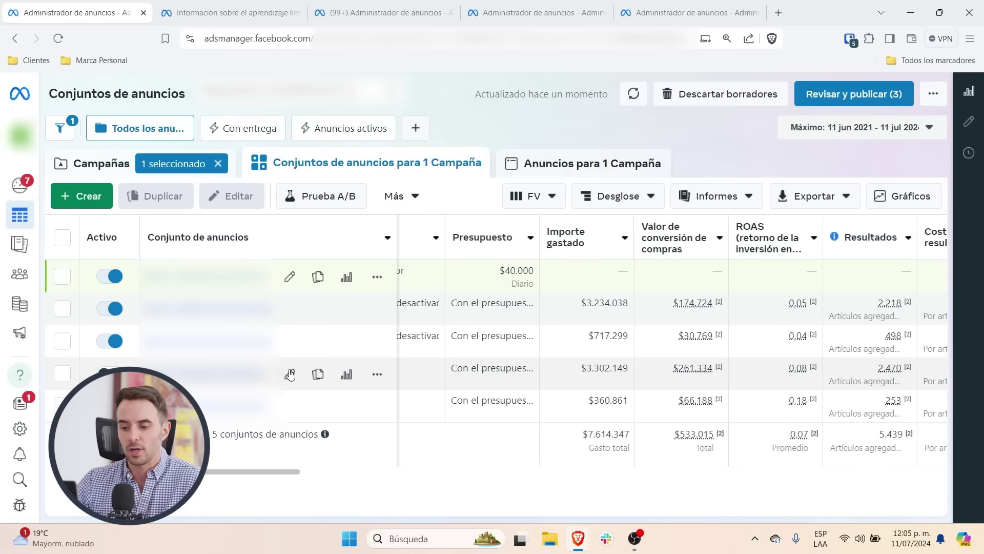
{"action": "left_click", "coordinate": [289, 374]}
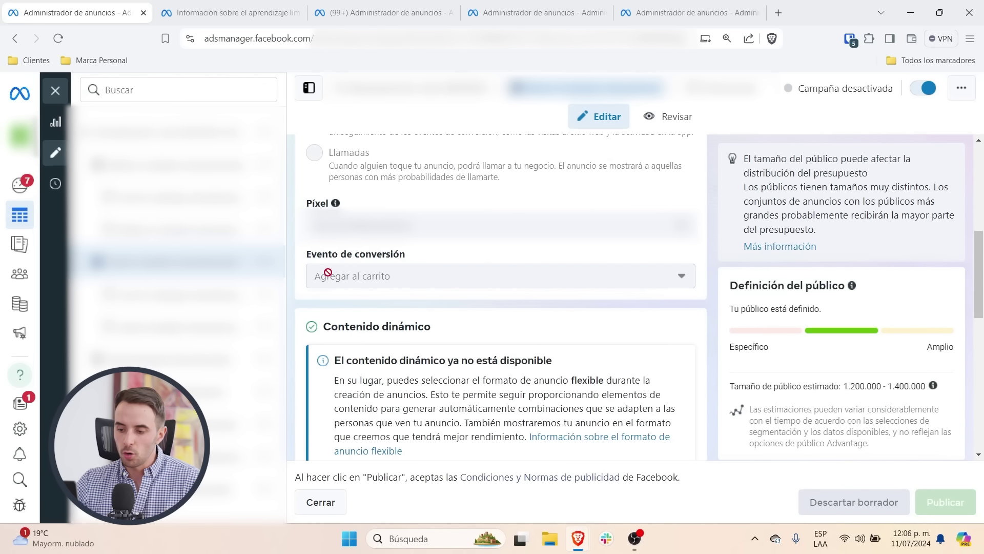
{"action": "left_click", "coordinate": [55, 90]}
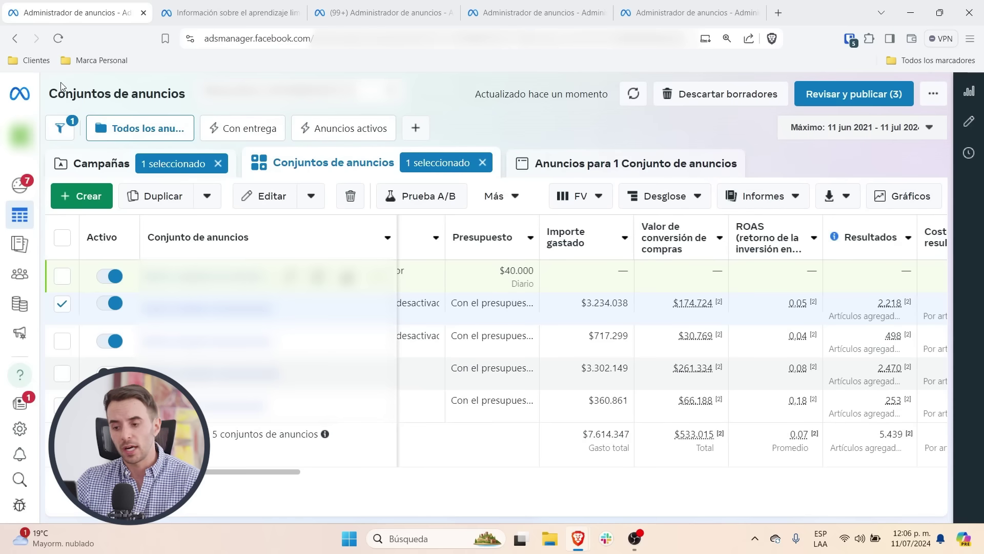
{"action": "left_click", "coordinate": [114, 174]}
{"action": "left_click", "coordinate": [480, 163]}
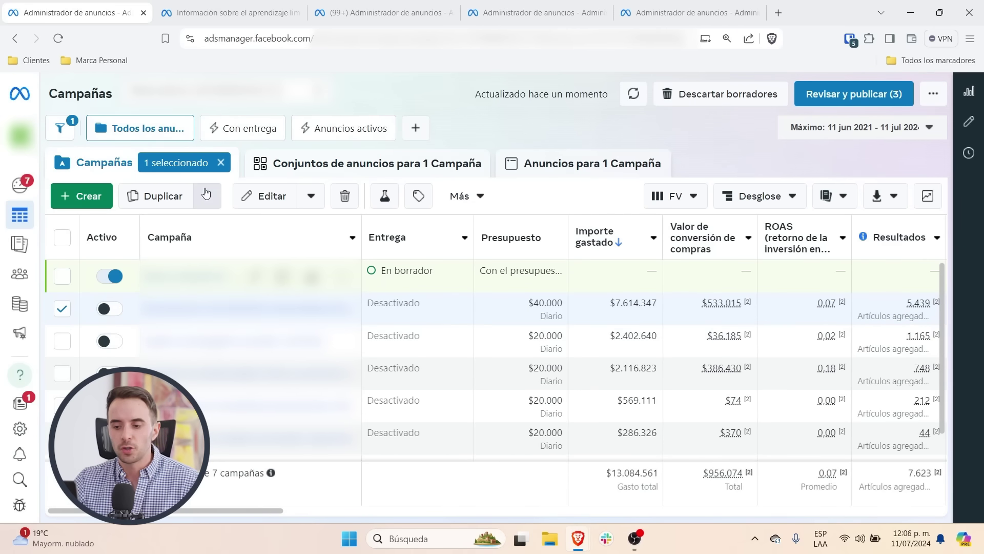
{"action": "left_click", "coordinate": [221, 162]}
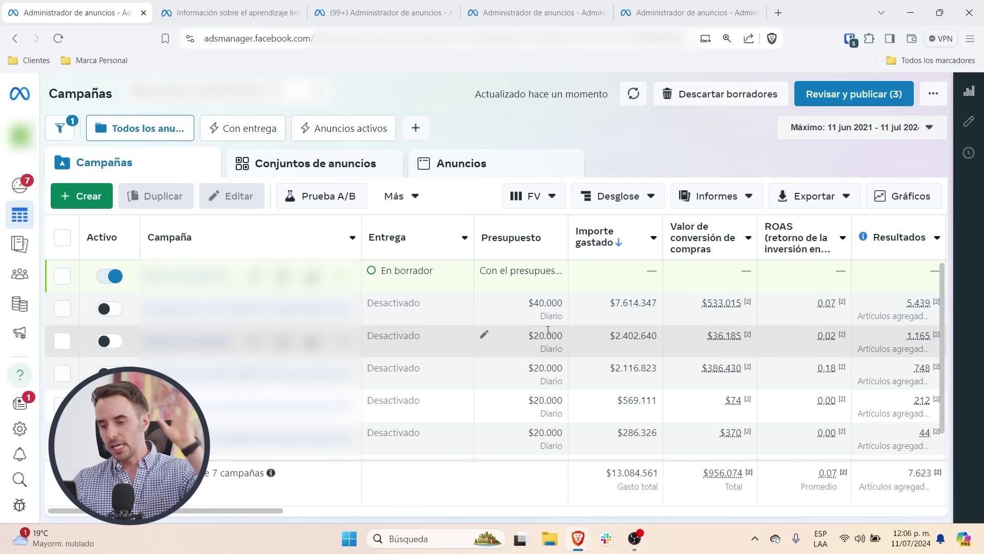
Review the help article "Información sobre el aprendizaje limitado" up to its title, and return to the campaign list.
{"action": "left_click", "coordinate": [231, 12]}
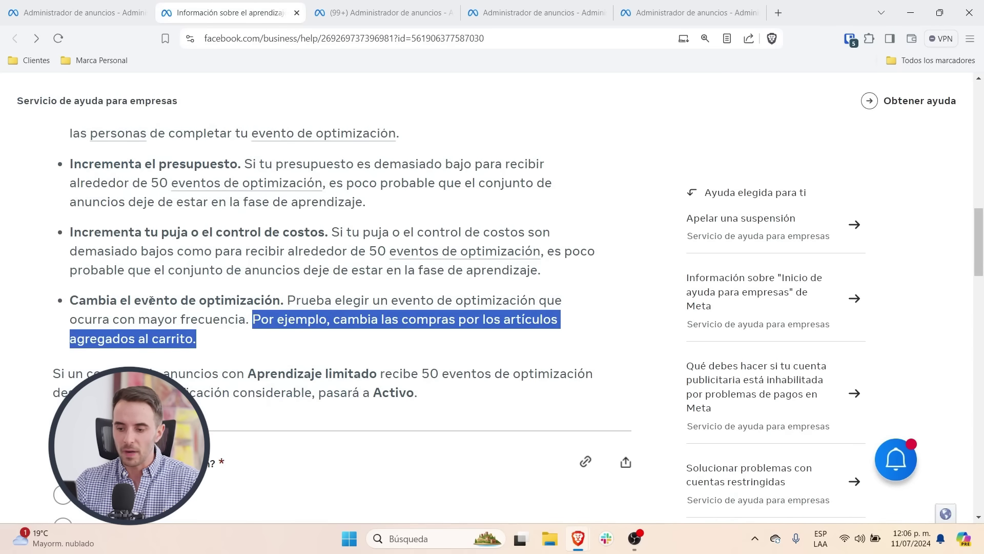
{"action": "scroll", "coordinate": [177, 373], "scroll_direction": "up", "scroll_amount": 10}
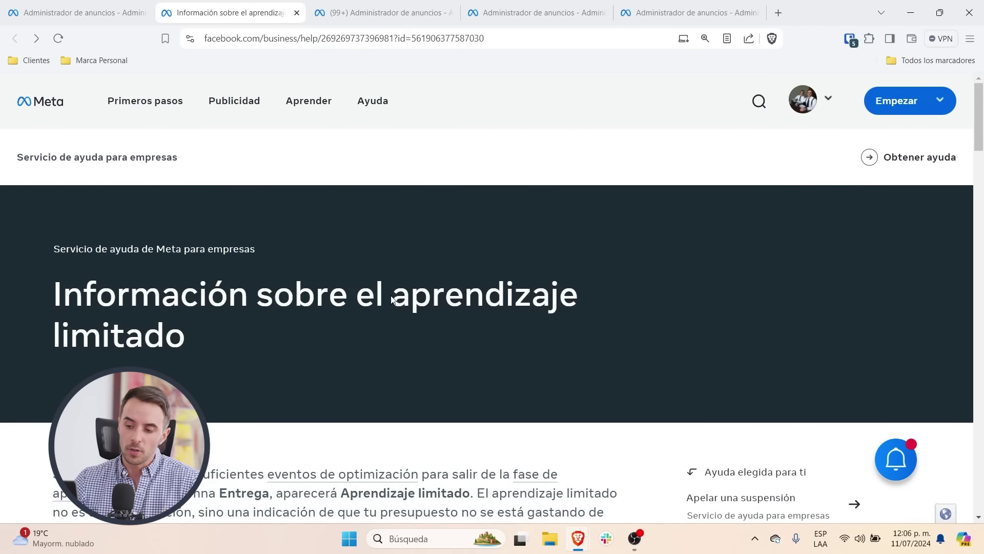
{"action": "left_click_drag", "start_coordinate": [392, 299], "coordinate": [491, 345]}
{"action": "key", "text": "ctrl+shift+Tab"}
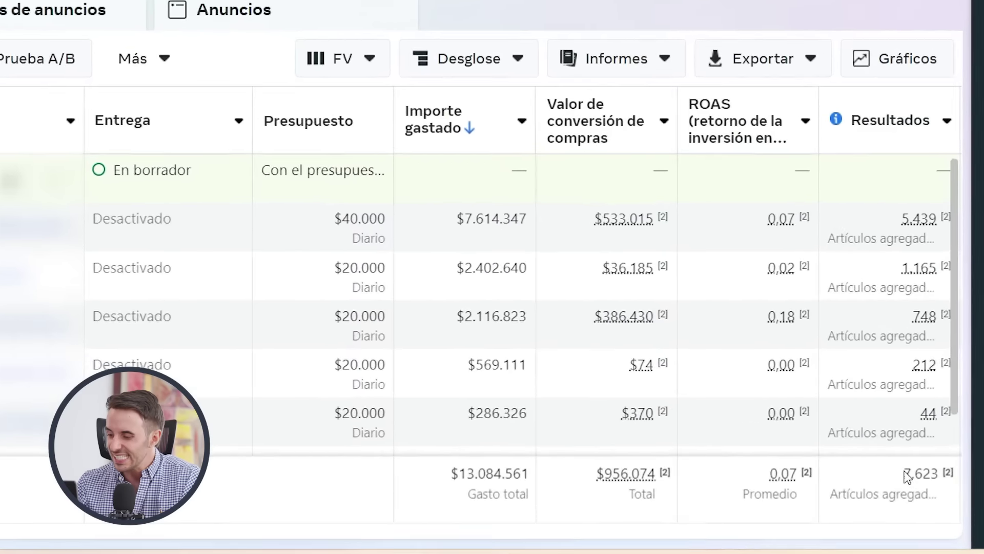
Highlight the campaign totals for results and cost per result, and the average ROAS.
{"action": "left_click_drag", "start_coordinate": [909, 473], "coordinate": [939, 495]}
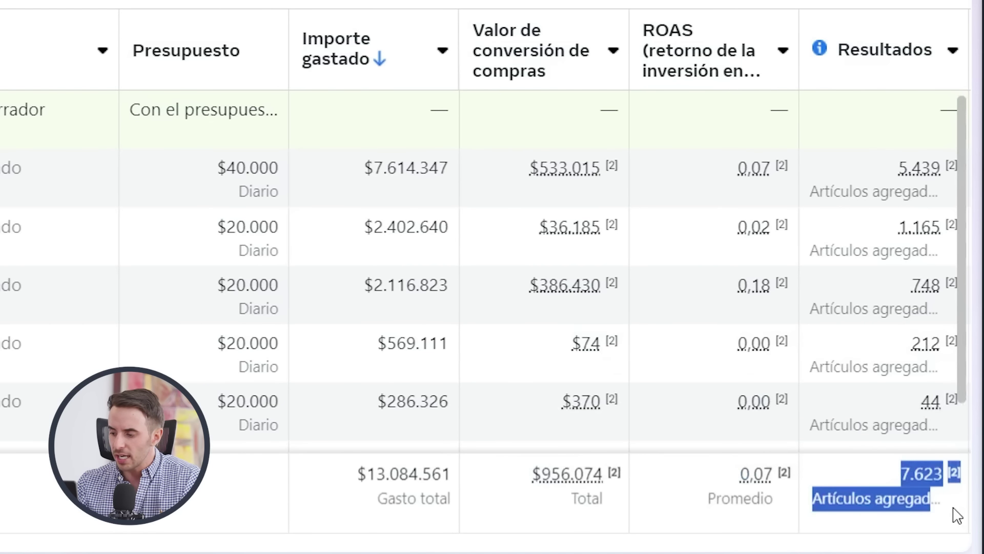
{"action": "scroll", "coordinate": [923, 472], "scroll_direction": "right", "scroll_amount": 5}
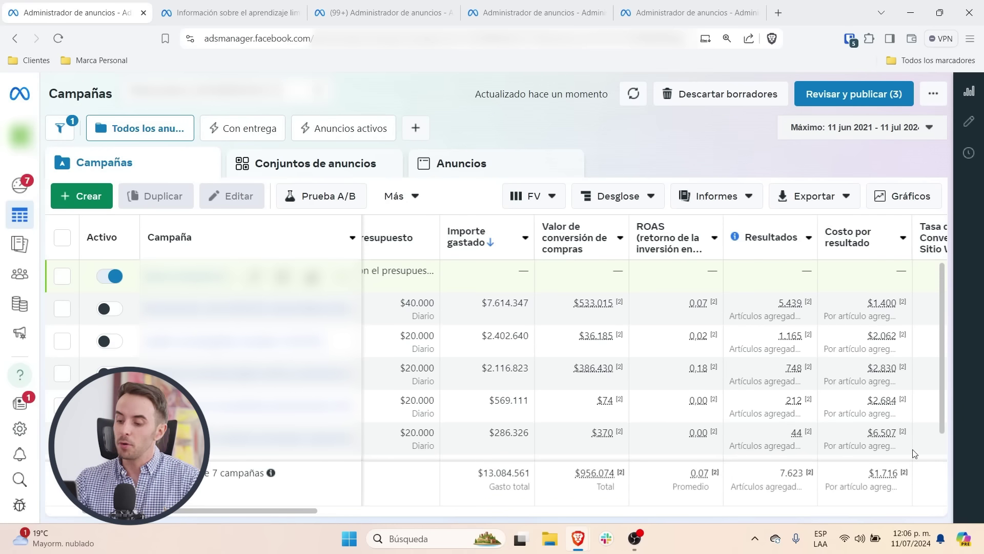
{"action": "left_click_drag", "start_coordinate": [760, 477], "coordinate": [801, 482]}
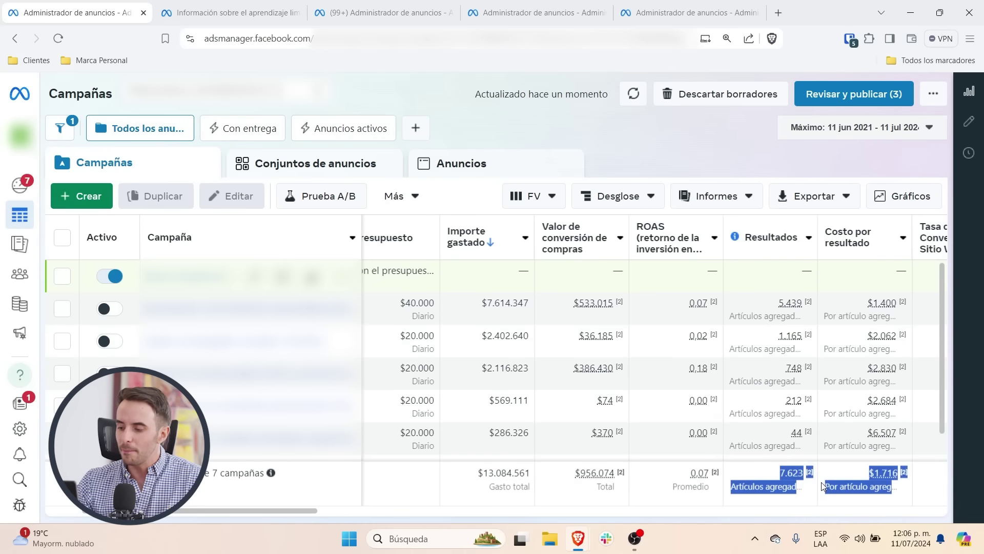
{"action": "left_click", "coordinate": [823, 486]}
{"action": "left_click_drag", "start_coordinate": [707, 469], "coordinate": [674, 491]}
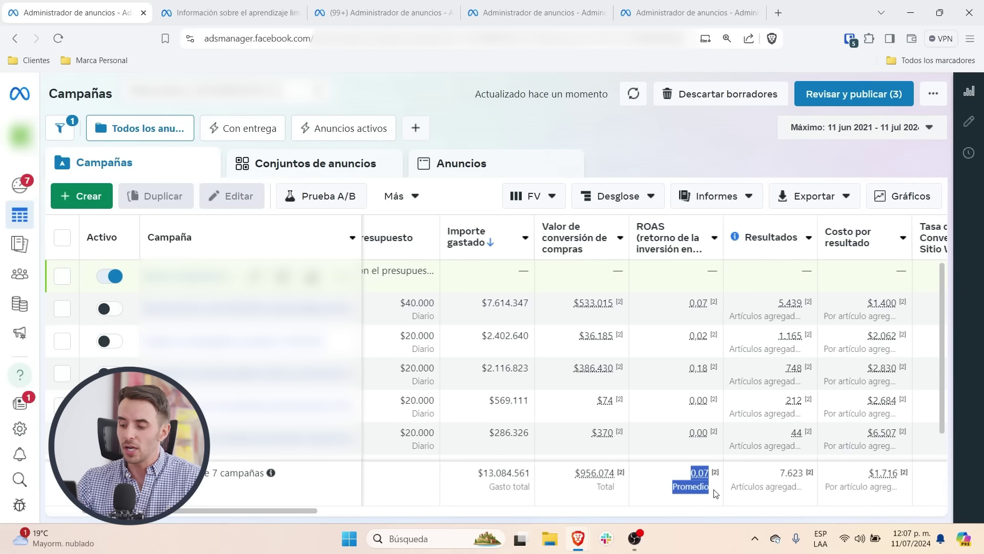
{"action": "left_click", "coordinate": [717, 493]}
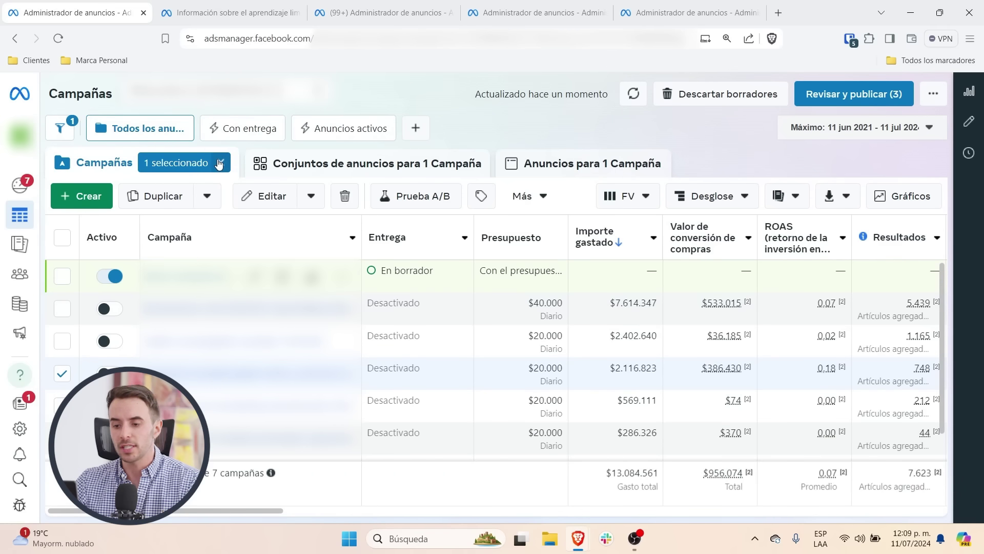
Set the conversion event of the draft ad set "Nuevo conjunto de anuncios de Ventas" to Comprar and close its editor.
{"action": "left_click", "coordinate": [220, 163]}
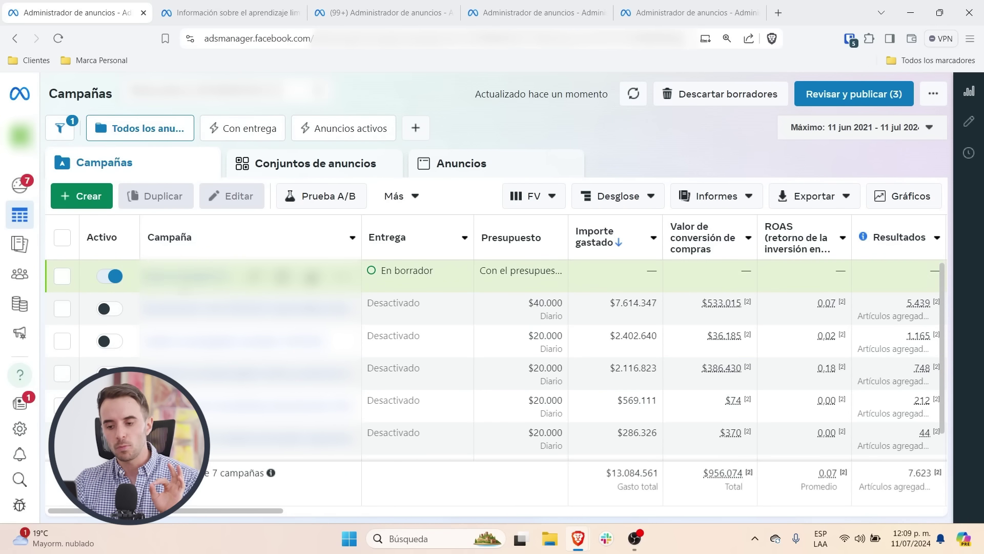
{"action": "left_click", "coordinate": [177, 276]}
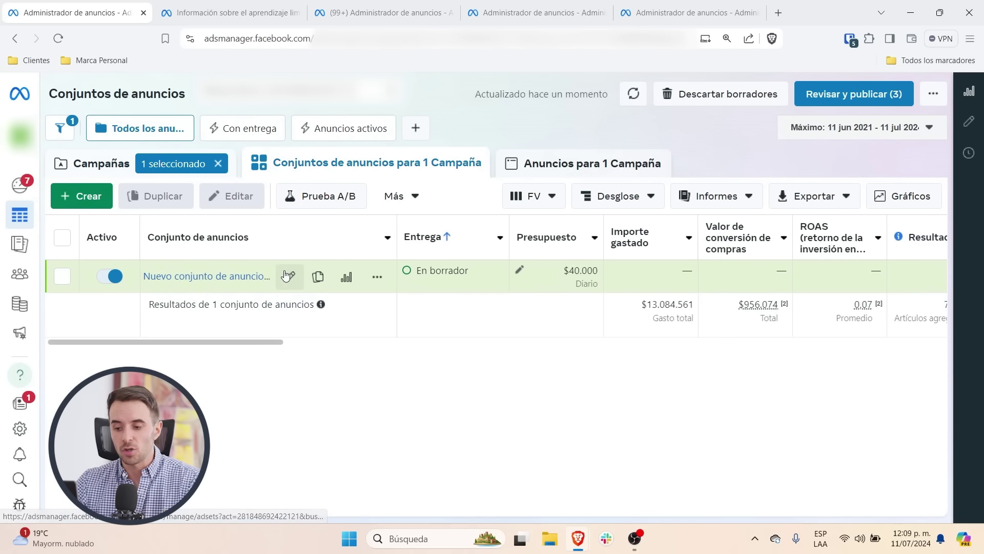
{"action": "left_click", "coordinate": [419, 315]}
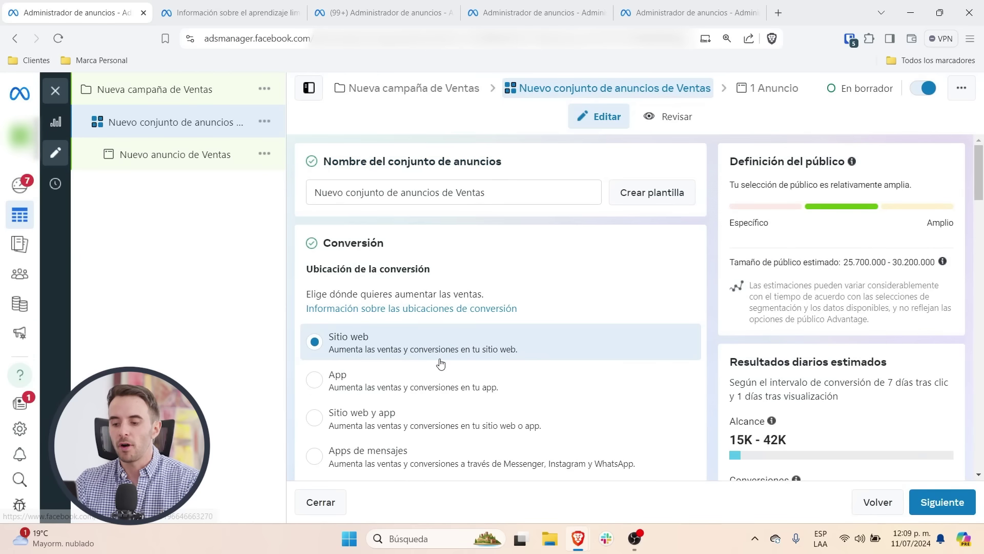
{"action": "scroll", "coordinate": [440, 362], "scroll_direction": "down", "scroll_amount": 5}
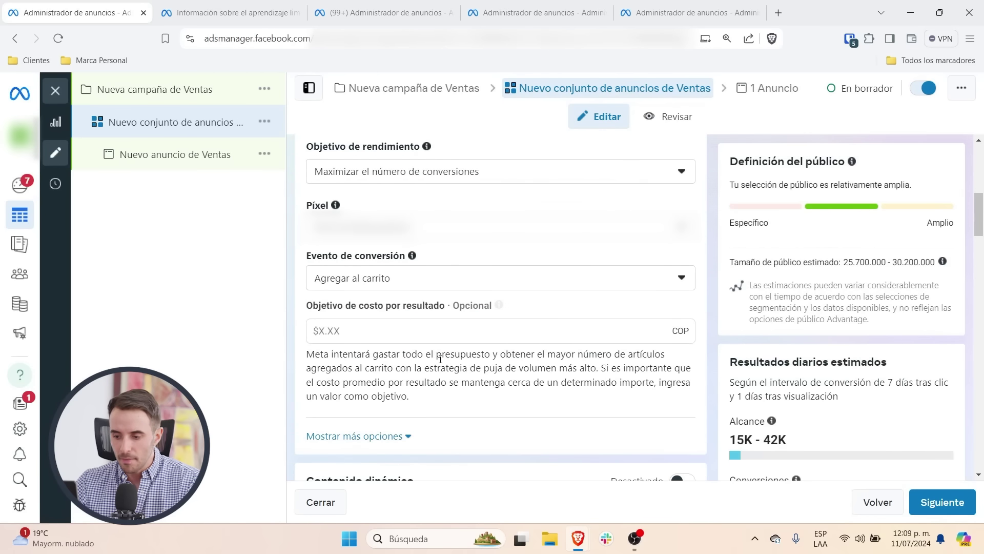
{"action": "left_click", "coordinate": [356, 279]}
{"action": "left_click", "coordinate": [358, 428]}
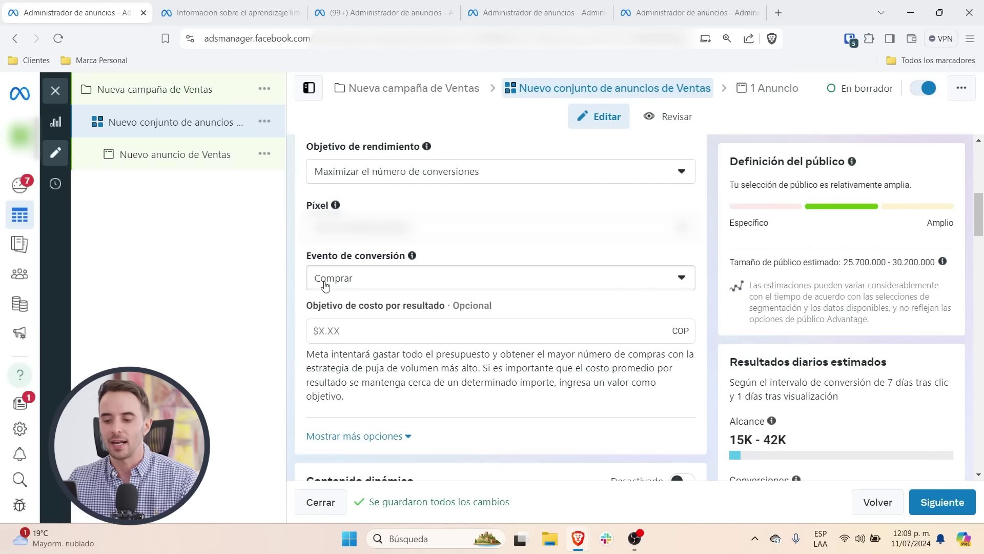
{"action": "left_click", "coordinate": [55, 90]}
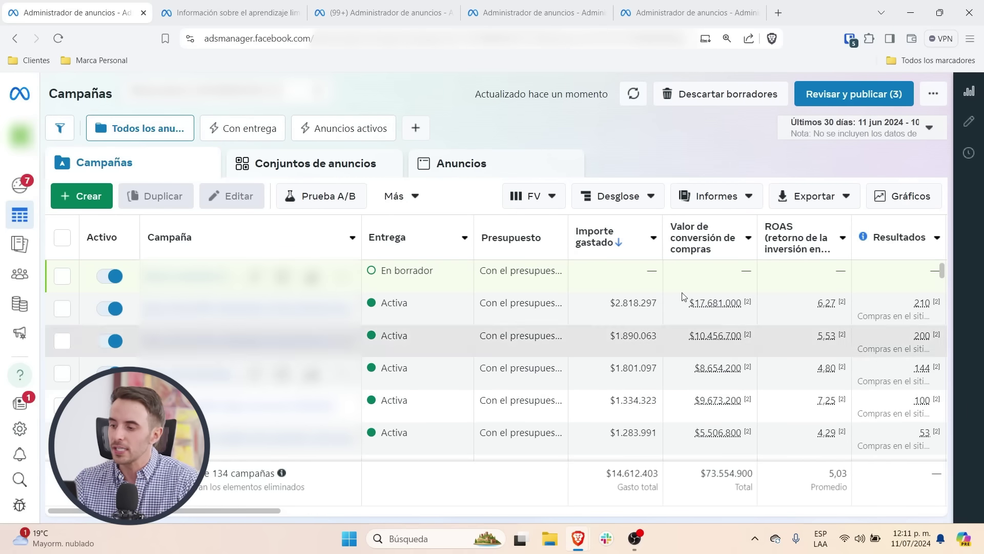
Examine the last 30 days' total spend, purchase conversion value and average ROAS, plus the campaigns' results and cost per result.
{"action": "left_click", "coordinate": [819, 132]}
{"action": "left_click", "coordinate": [819, 133]}
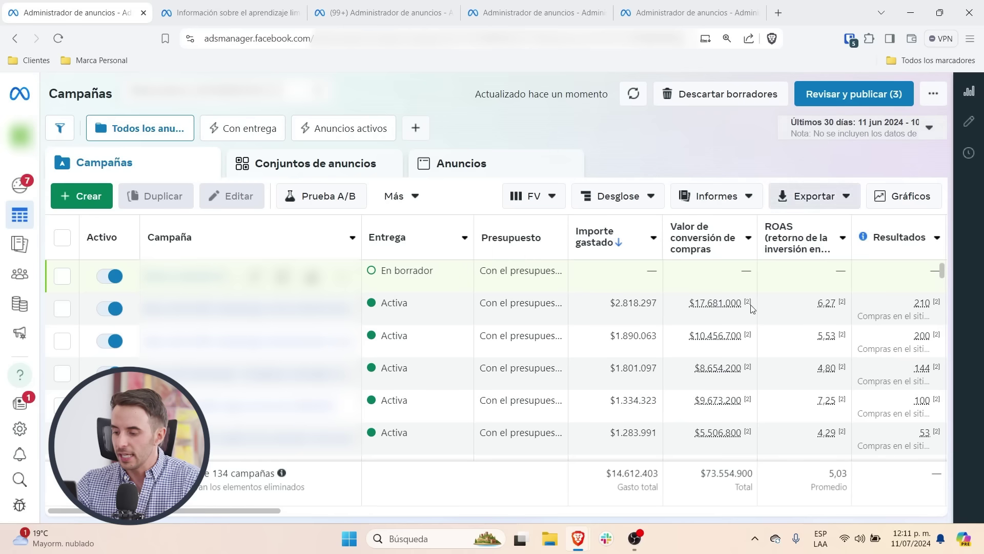
{"action": "left_click_drag", "start_coordinate": [607, 472], "coordinate": [664, 487]}
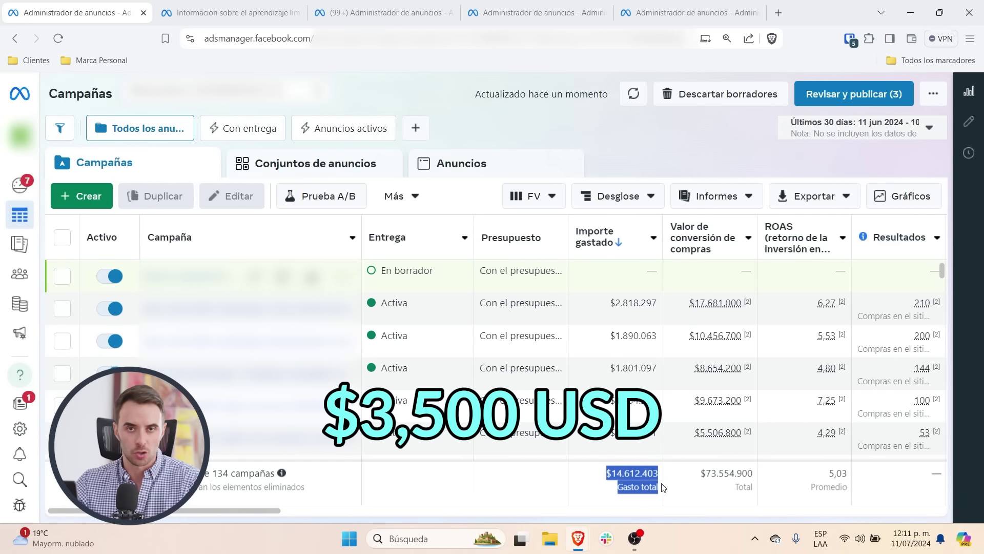
{"action": "left_click", "coordinate": [686, 490]}
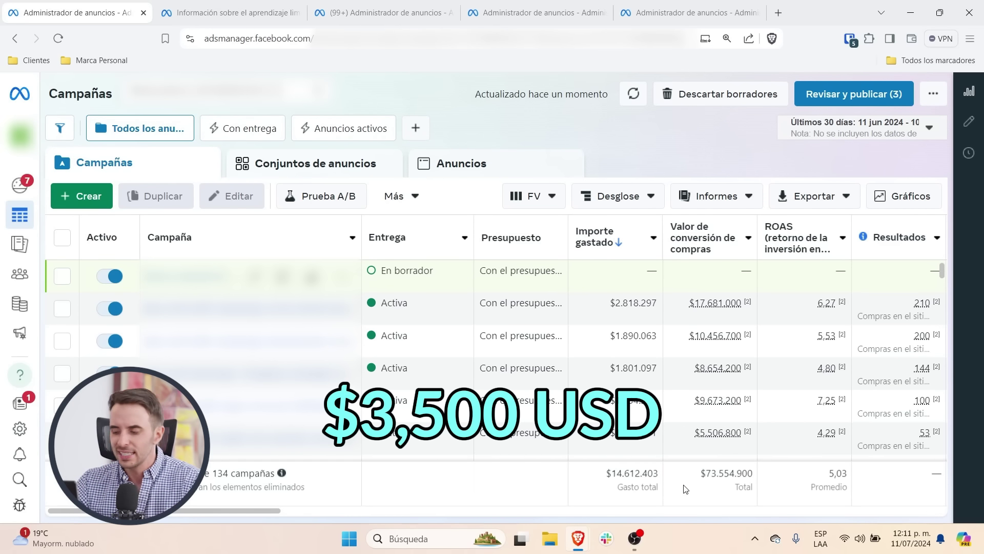
{"action": "left_click_drag", "start_coordinate": [691, 480], "coordinate": [755, 488]}
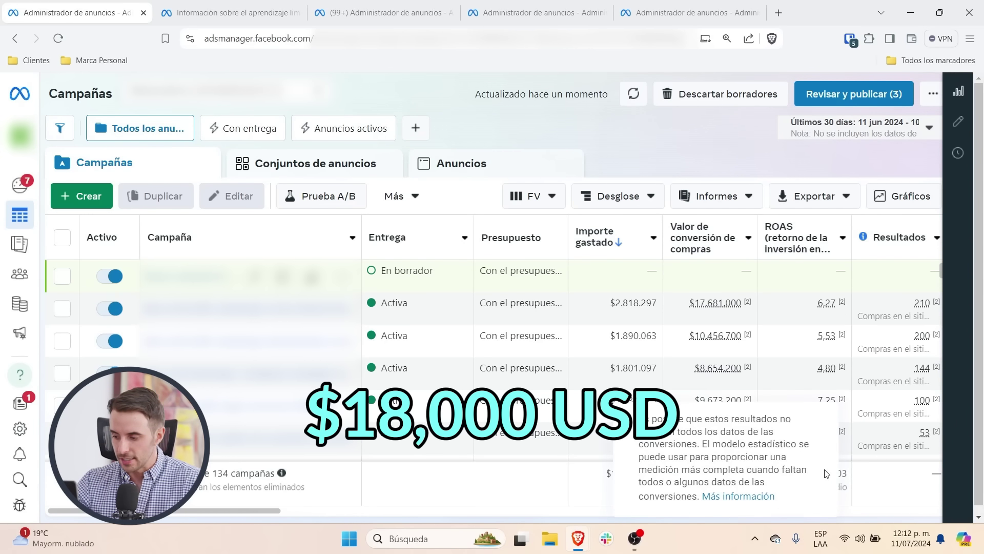
{"action": "left_click", "coordinate": [879, 490]}
{"action": "left_click_drag", "start_coordinate": [829, 476], "coordinate": [863, 497]}
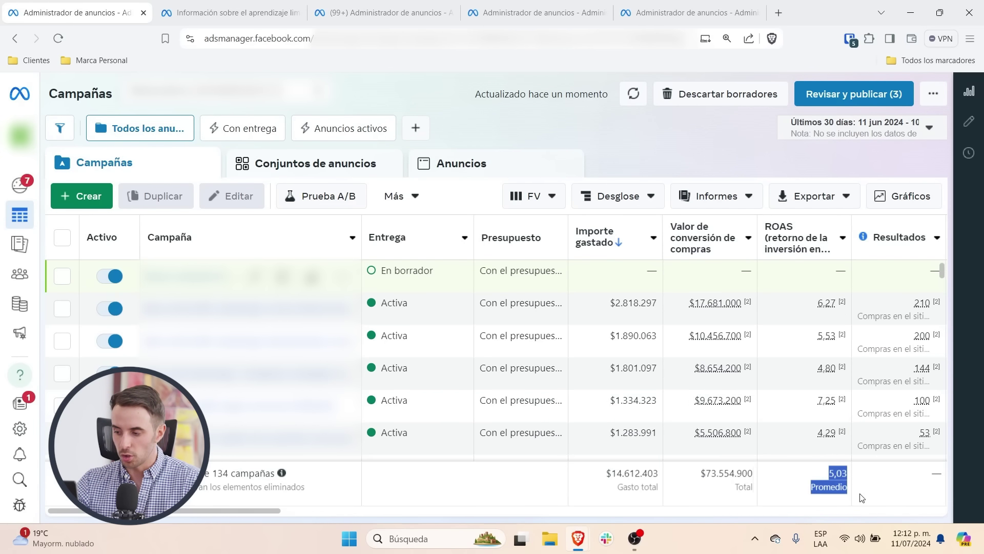
{"action": "left_click", "coordinate": [863, 496]}
{"action": "scroll", "coordinate": [862, 497], "scroll_direction": "right", "scroll_amount": 3}
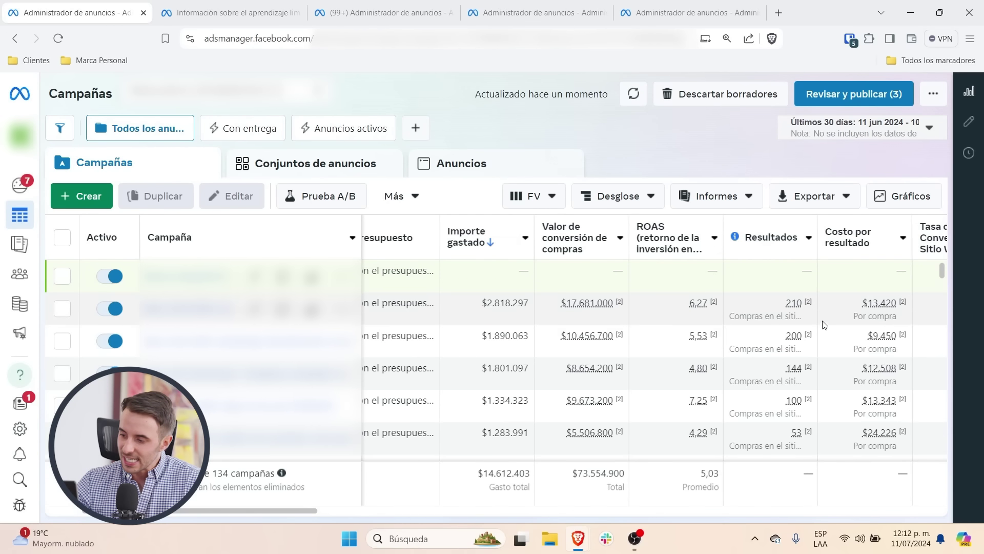
{"action": "scroll", "coordinate": [833, 339], "scroll_direction": "left", "scroll_amount": 3}
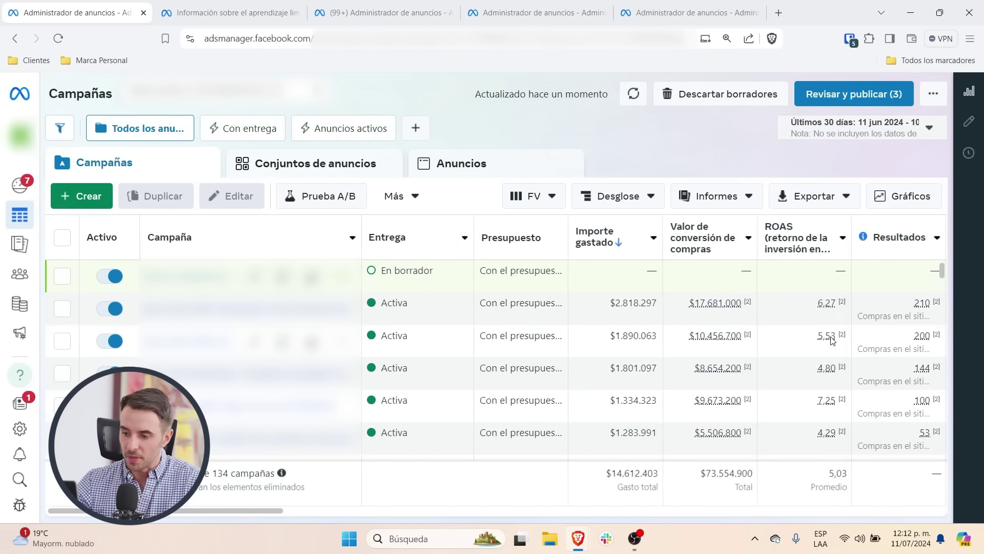
Inspect the conversion event of the first ad set in the highest-spending active campaign, and close its editor.
{"action": "left_click", "coordinate": [246, 281]}
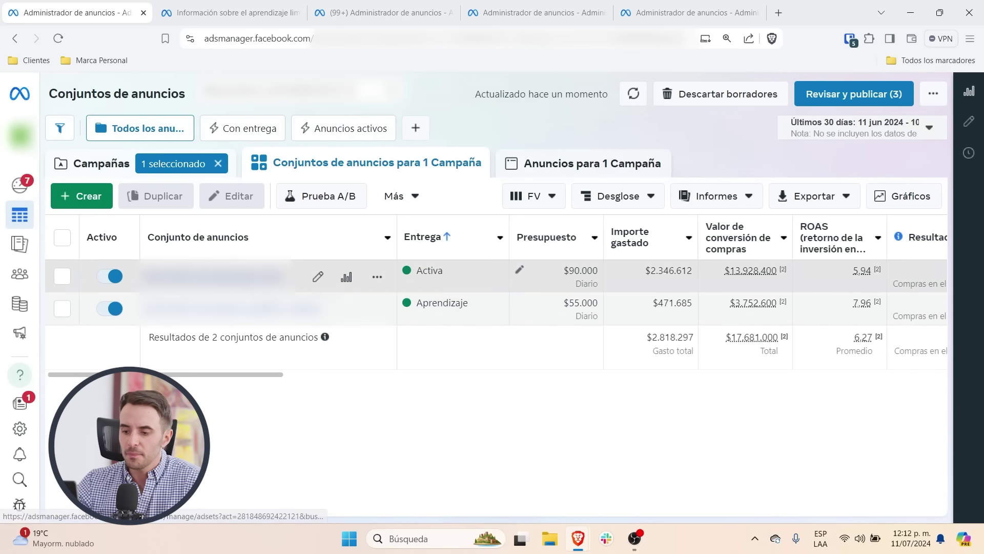
{"action": "left_click", "coordinate": [317, 279]}
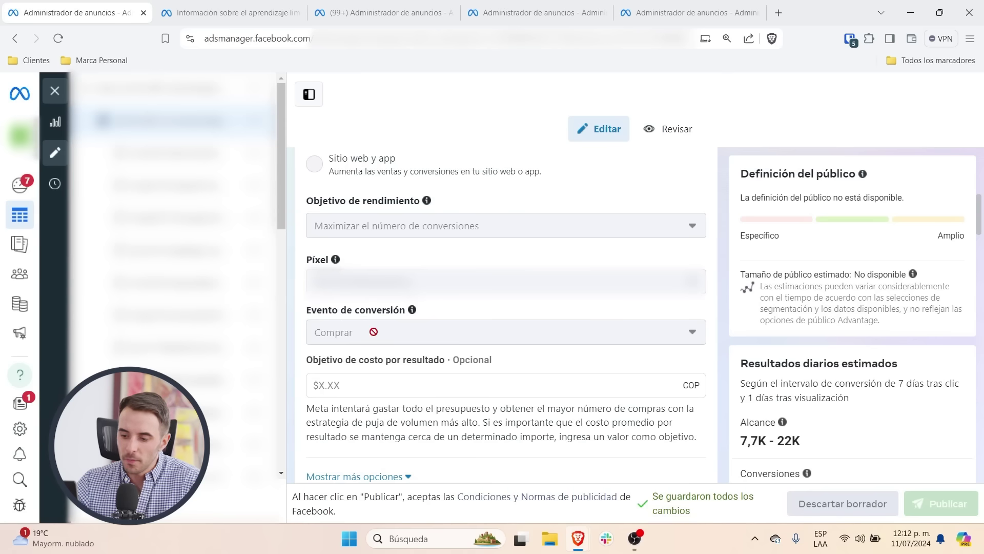
{"action": "left_click_drag", "start_coordinate": [373, 332], "coordinate": [325, 332]}
{"action": "left_click", "coordinate": [55, 91]}
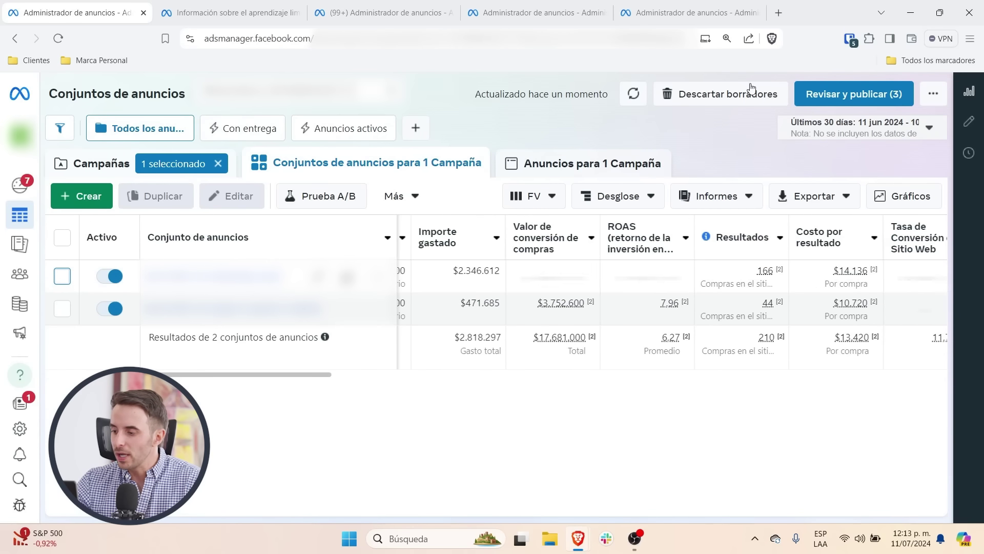
Change the ad set report's date range to the last 7 days and highlight the second ad set's ROAS.
{"action": "left_click", "coordinate": [815, 137]}
{"action": "left_click", "coordinate": [873, 240]}
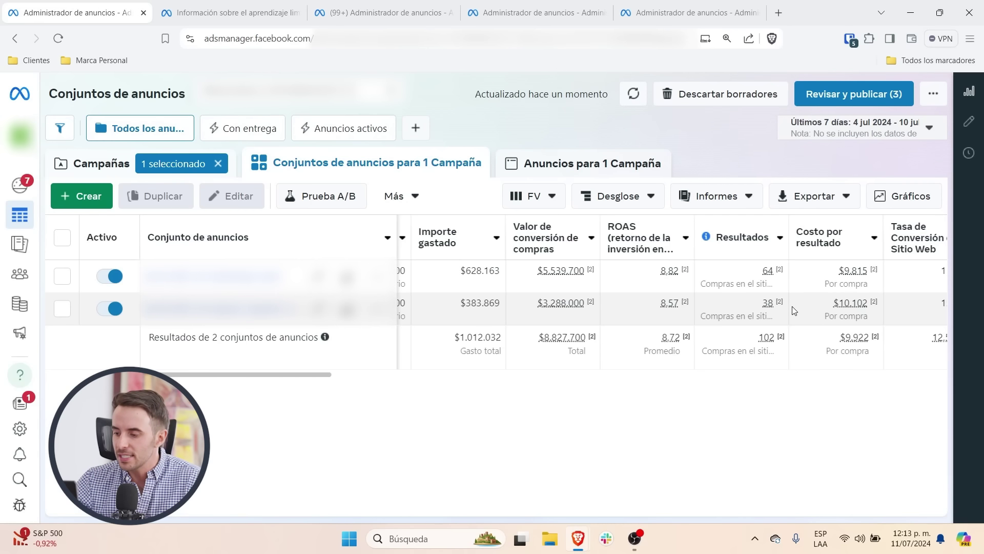
{"action": "double_click", "coordinate": [665, 305]}
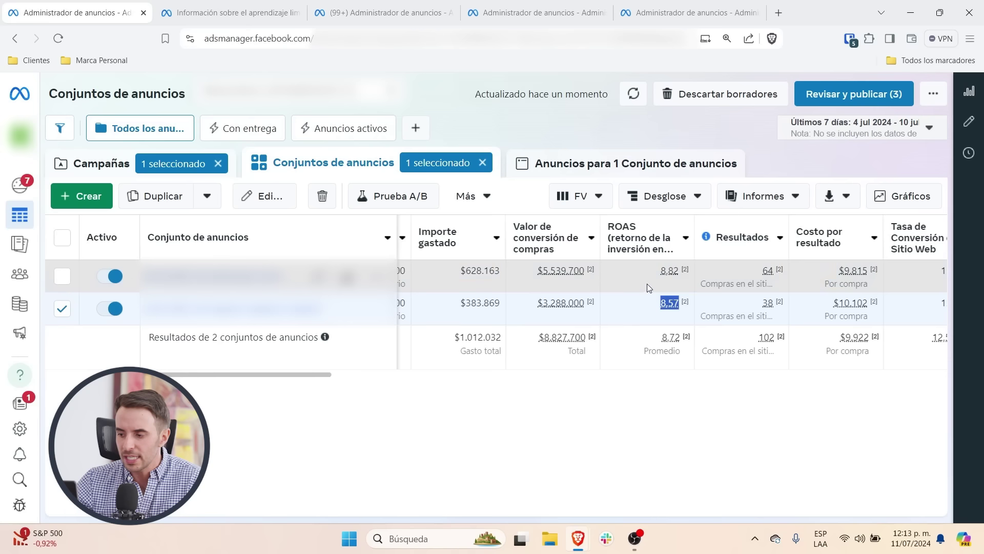
Highlight the ROAS of the first and second ad sets for comparison, and open the second ad set's ads.
{"action": "double_click", "coordinate": [675, 276]}
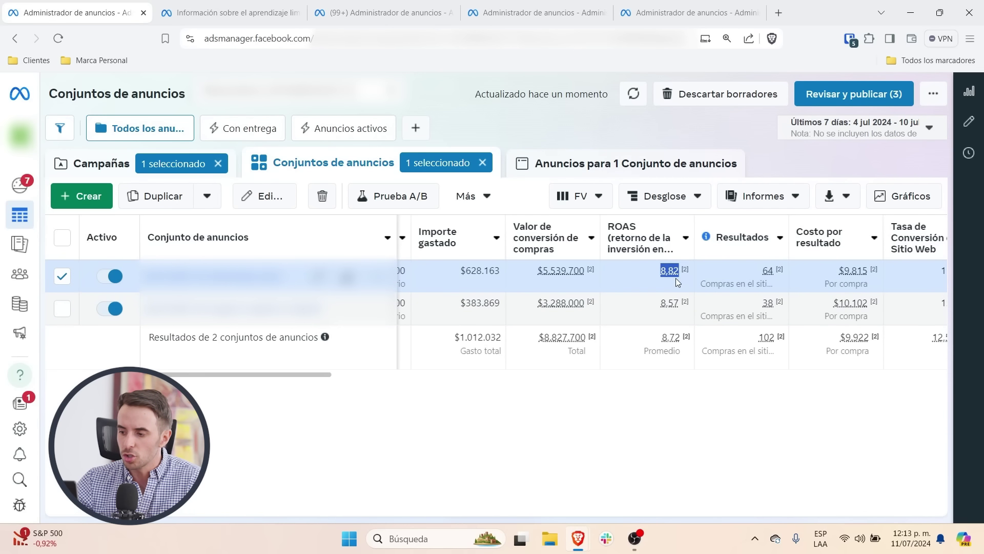
{"action": "left_click", "coordinate": [761, 379]}
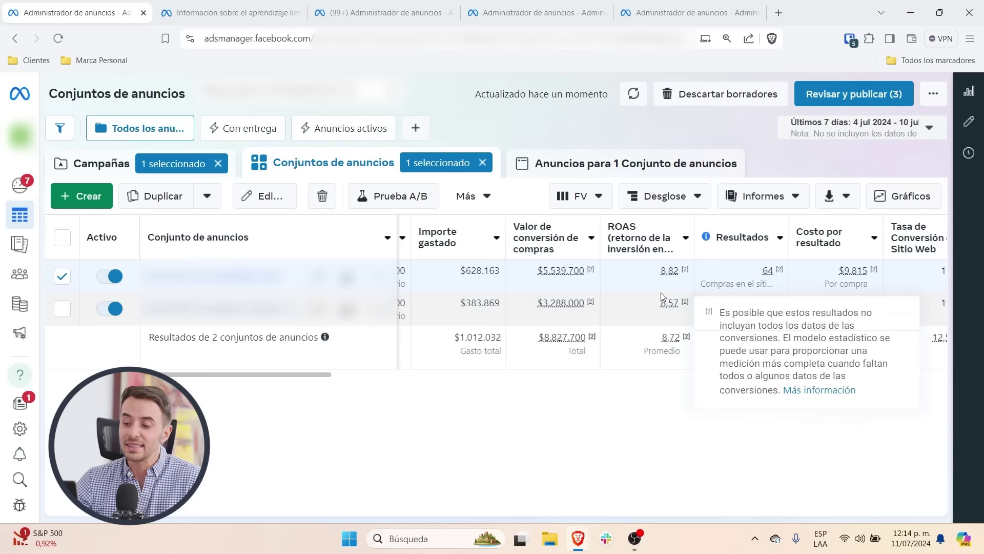
{"action": "left_click_drag", "start_coordinate": [646, 276], "coordinate": [680, 277]}
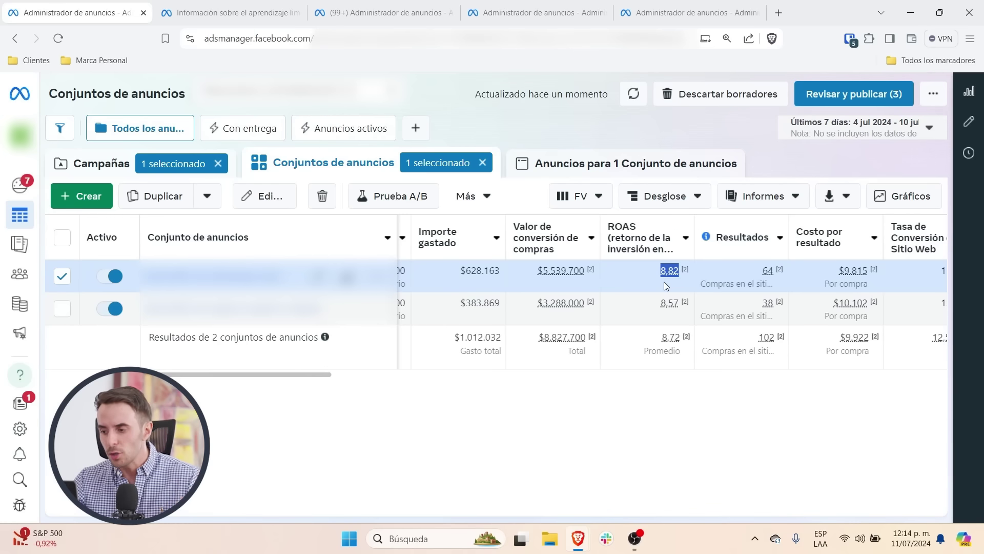
{"action": "left_click", "coordinate": [656, 312]}
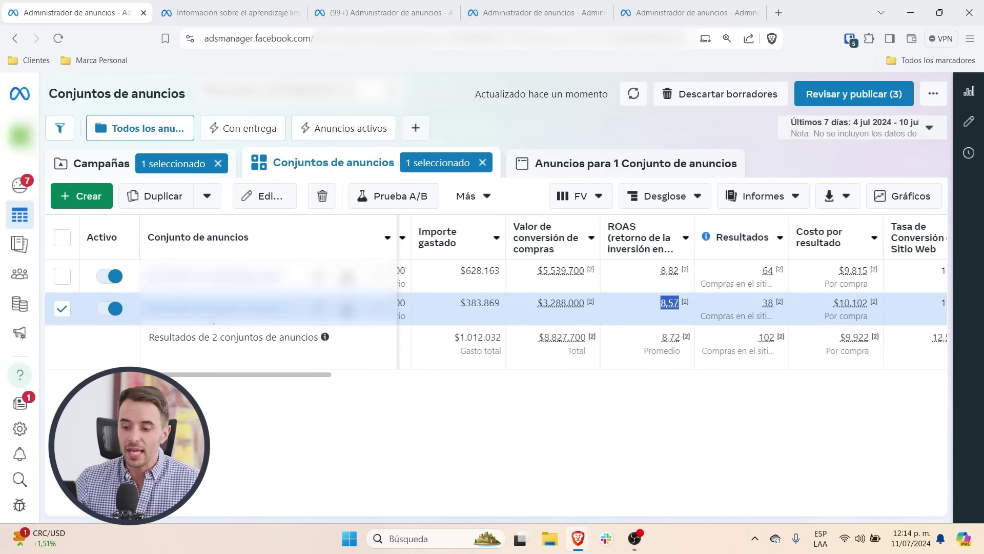
{"action": "left_click", "coordinate": [220, 308]}
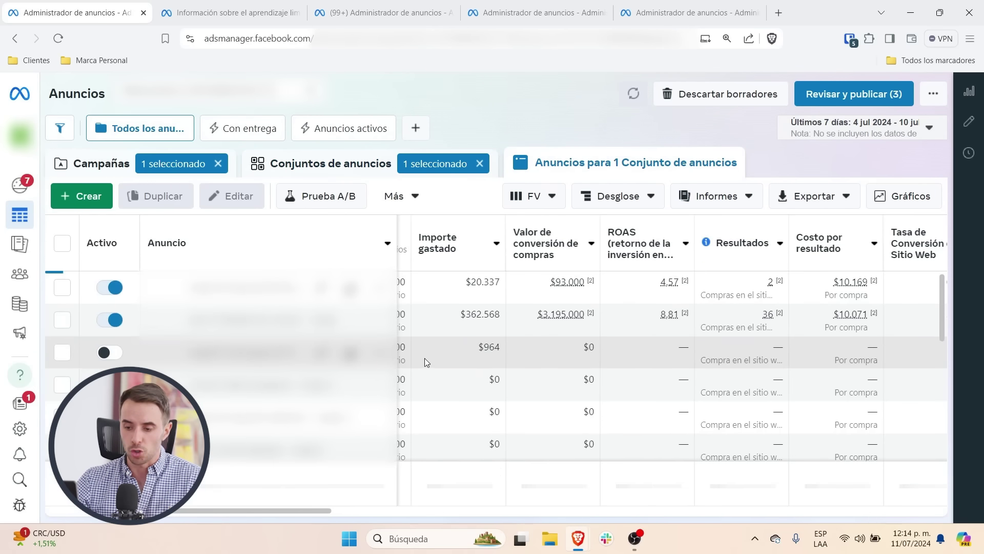
{"action": "scroll", "coordinate": [490, 337], "scroll_direction": "left", "scroll_amount": 5}
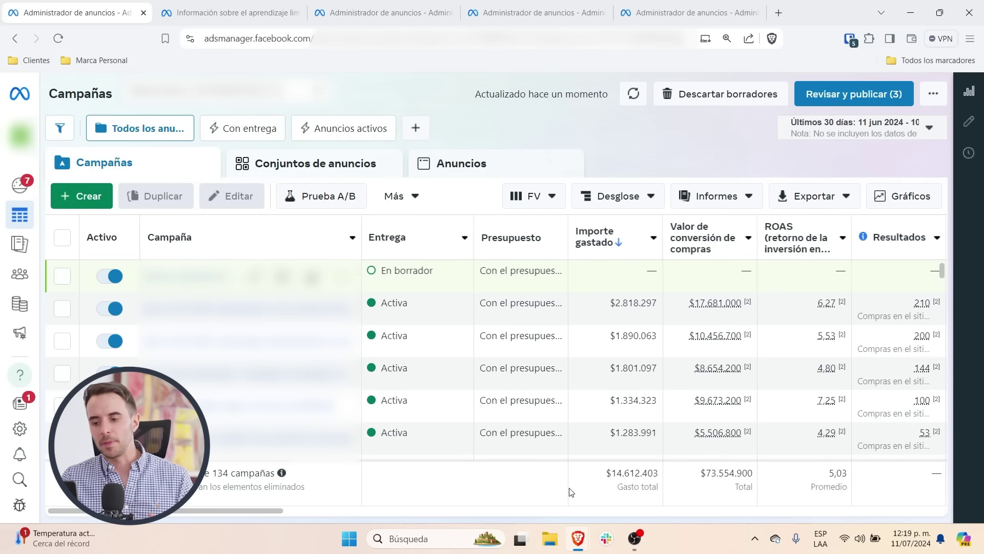
Review the 30-day campaign metrics in this account and in the account open in the third browser tab.
{"action": "scroll", "coordinate": [572, 492], "scroll_direction": "right", "scroll_amount": 4}
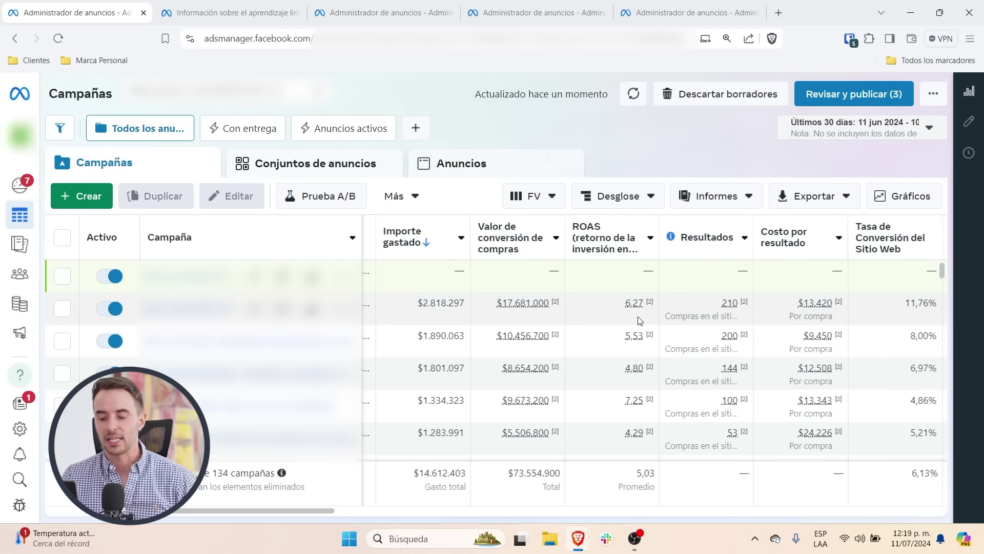
{"action": "scroll", "coordinate": [647, 320], "scroll_direction": "left", "scroll_amount": 3}
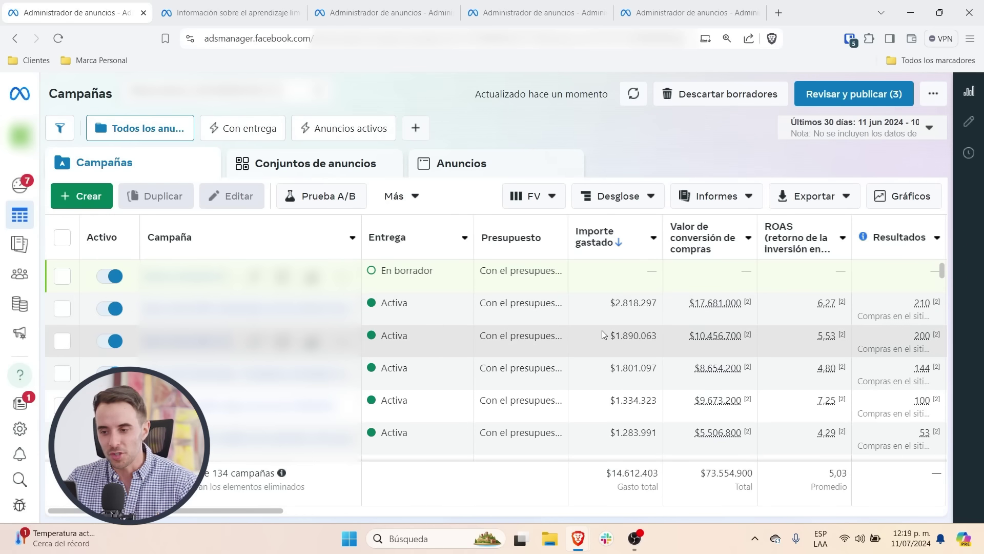
{"action": "left_click", "coordinate": [405, 4]}
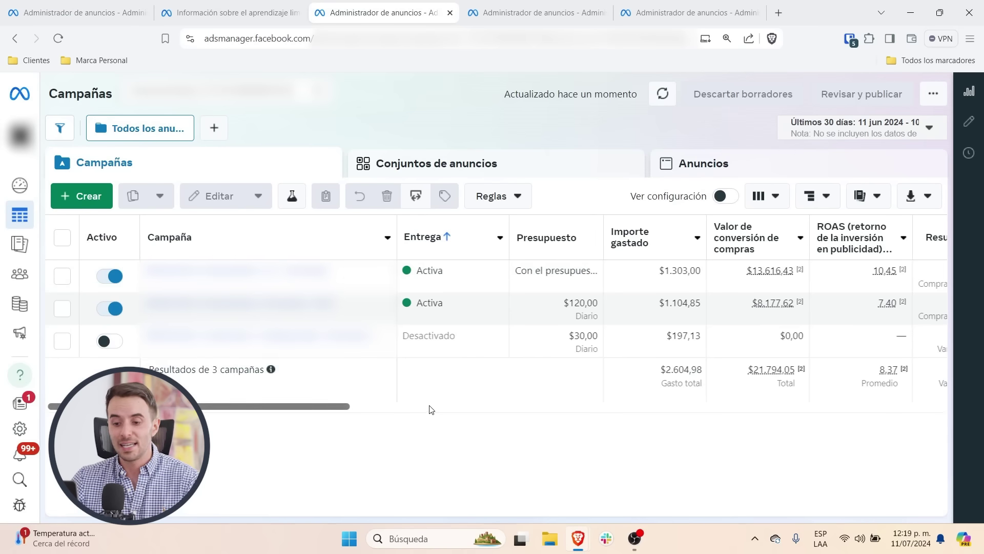
{"action": "left_click", "coordinate": [63, 239]}
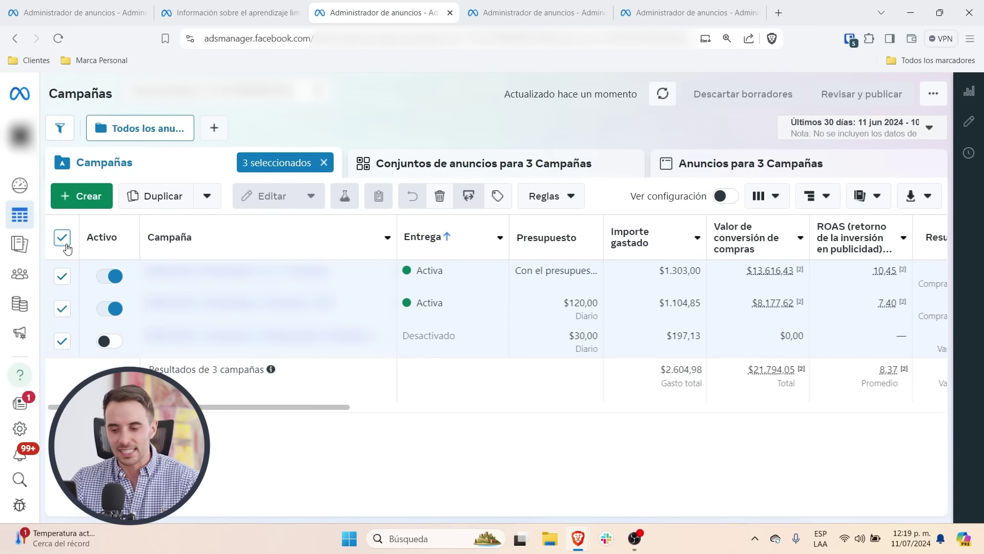
{"action": "left_click", "coordinate": [67, 246]}
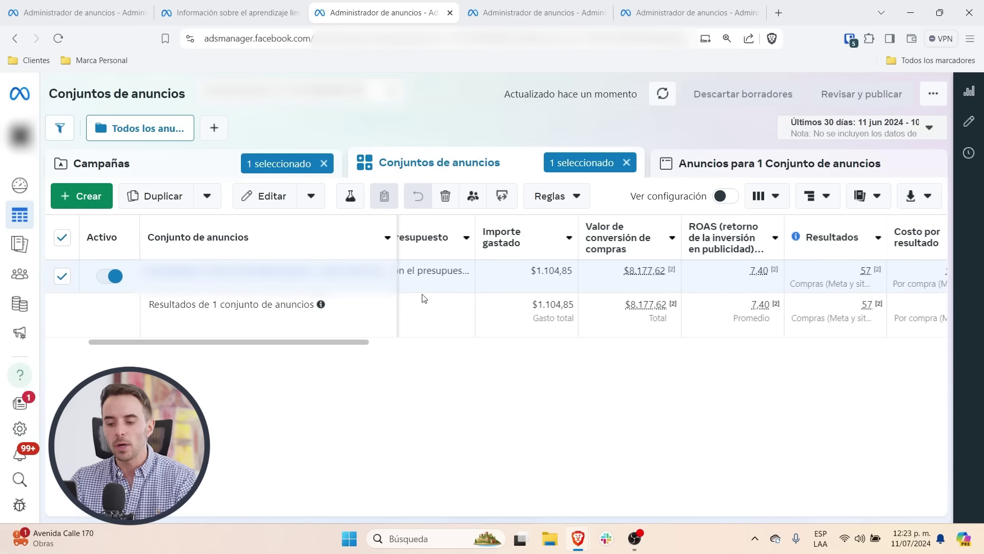
Open the selected ad set's ads and inspect the definition of the Tasa de Conversión - Compras metric.
{"action": "left_click", "coordinate": [779, 163]}
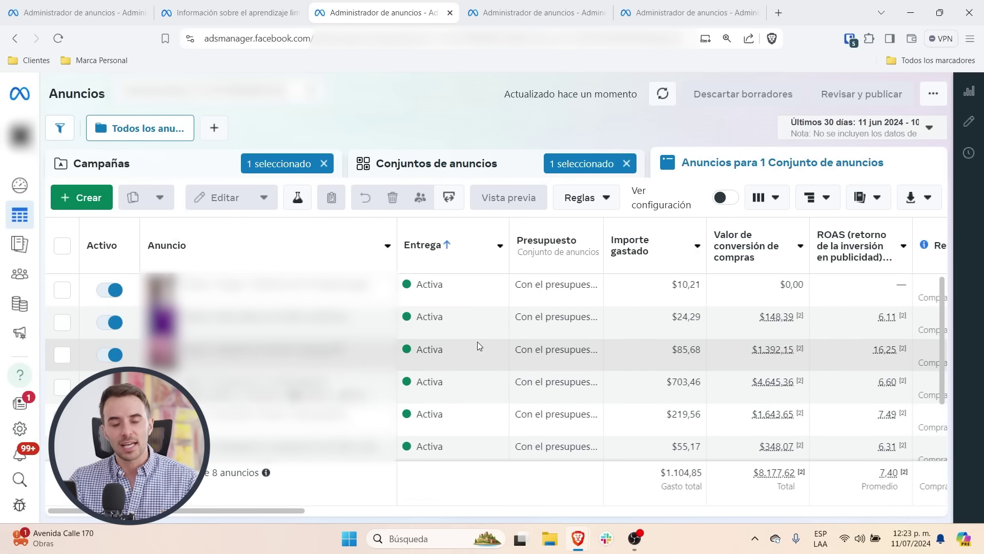
{"action": "mouse_move", "coordinate": [477, 345]}
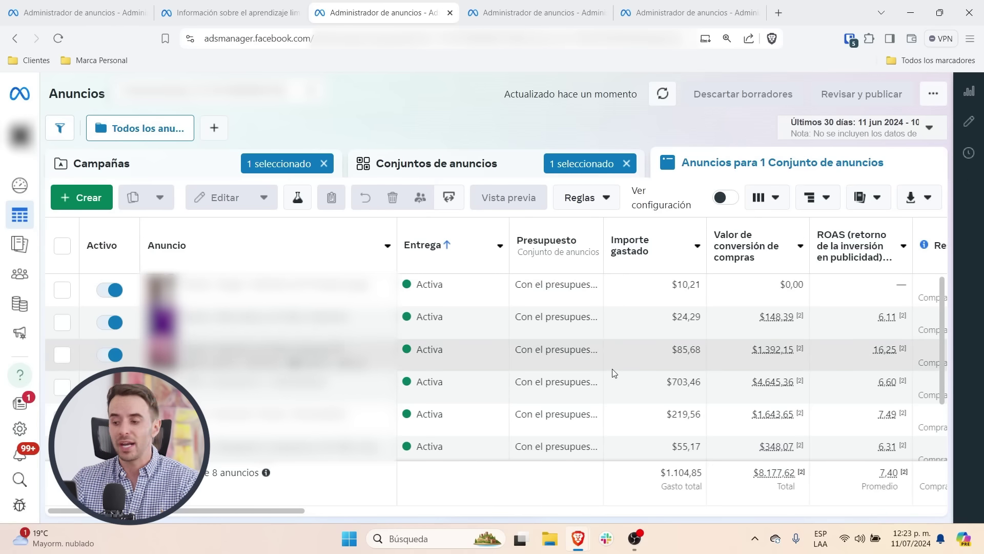
{"action": "scroll", "coordinate": [612, 368], "scroll_direction": "right", "scroll_amount": 4}
{"action": "scroll", "coordinate": [611, 367], "scroll_direction": "right", "scroll_amount": 2}
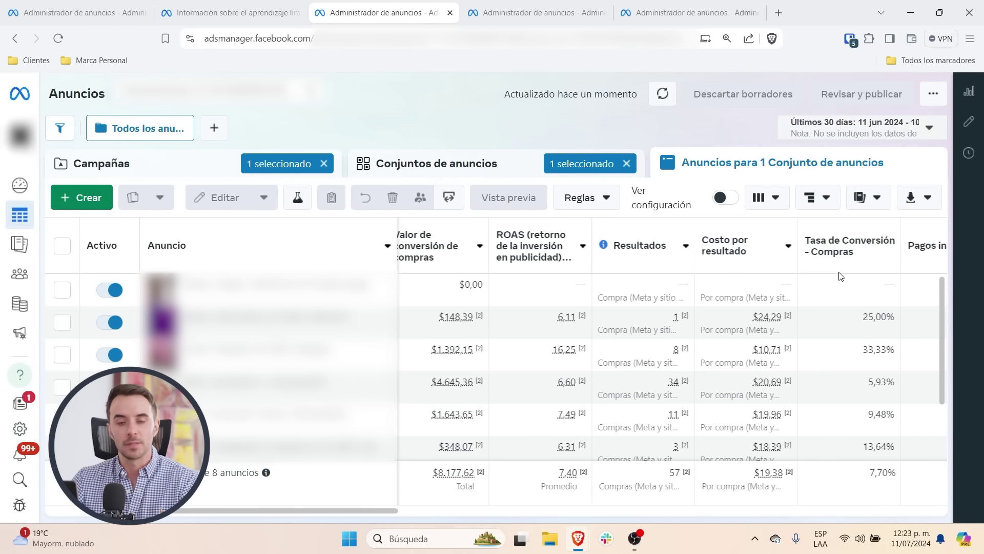
{"action": "mouse_move", "coordinate": [822, 254]}
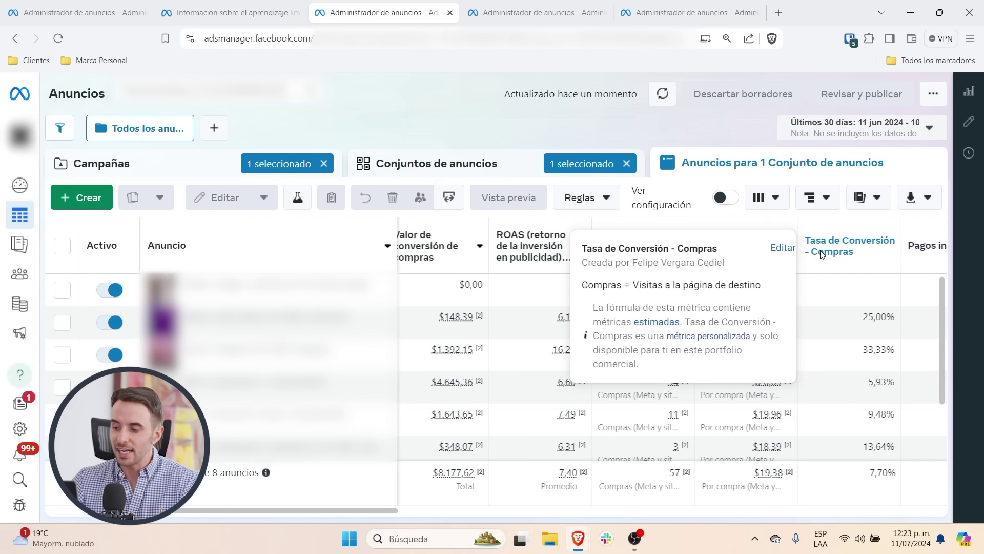
Start a custom metric from the column customization with the formula Compras ÷ Visitas a la página de destino.
{"action": "left_click", "coordinate": [759, 211]}
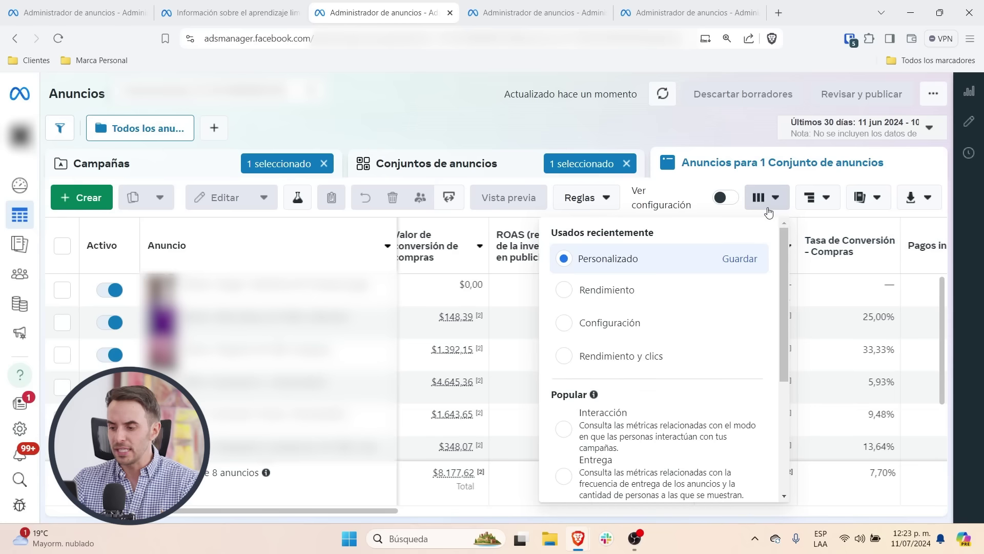
{"action": "scroll", "coordinate": [690, 345], "scroll_direction": "down", "scroll_amount": 4}
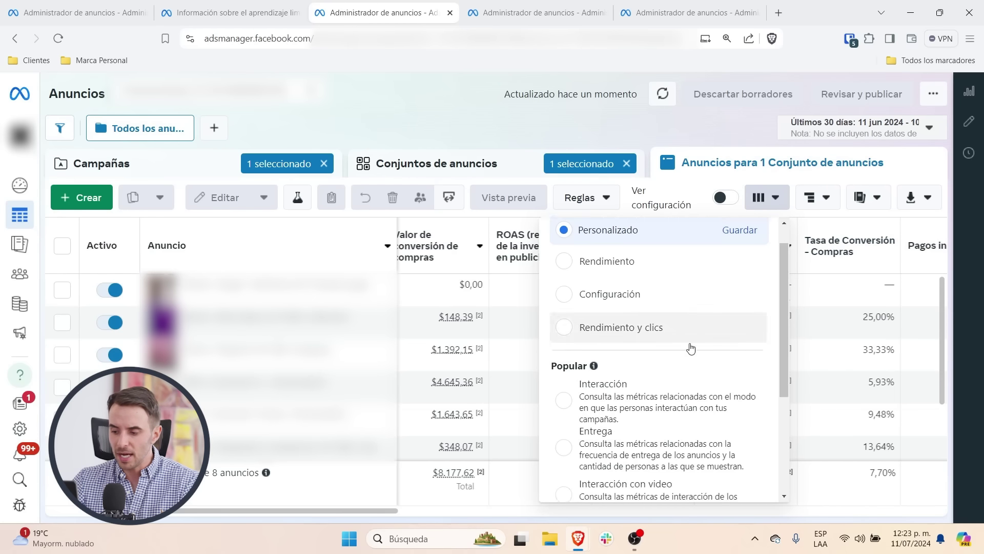
{"action": "left_click", "coordinate": [619, 492]}
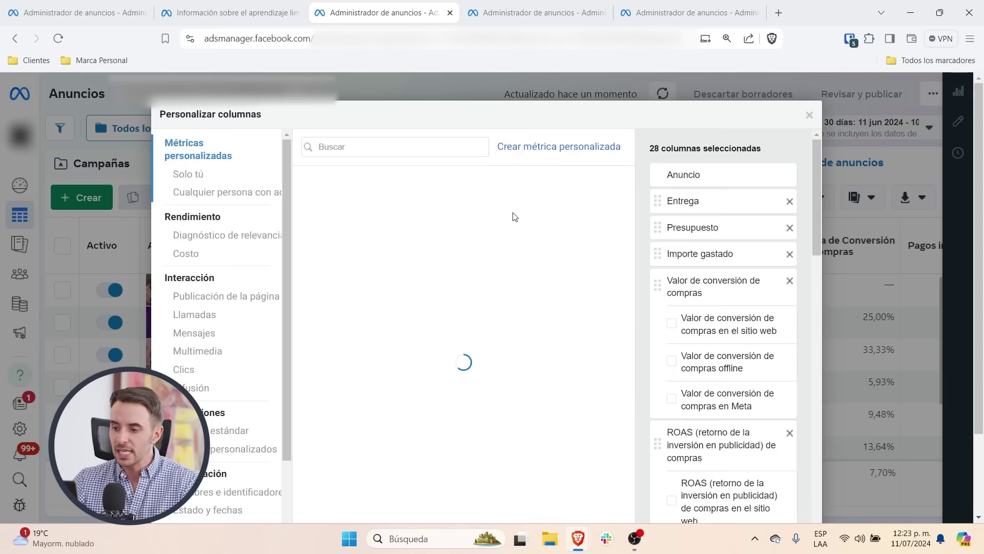
{"action": "left_click", "coordinate": [573, 148]}
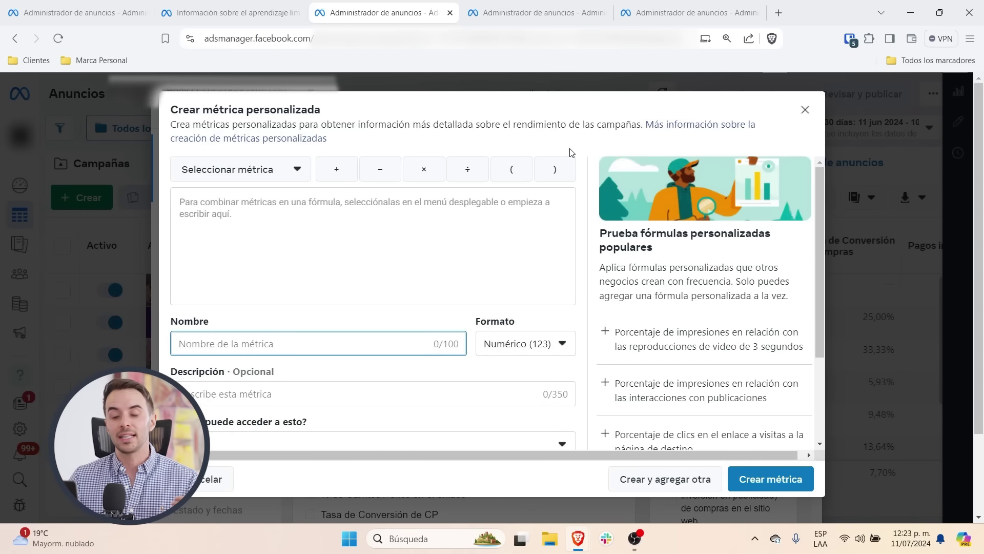
{"action": "left_click", "coordinate": [322, 287]}
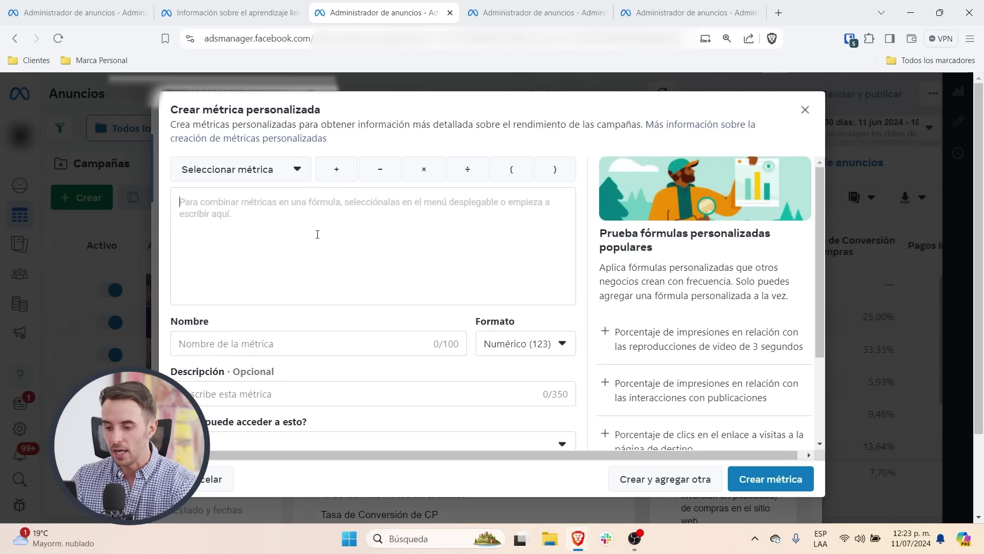
{"action": "type", "text": "compras"}
{"action": "left_click", "coordinate": [318, 222]}
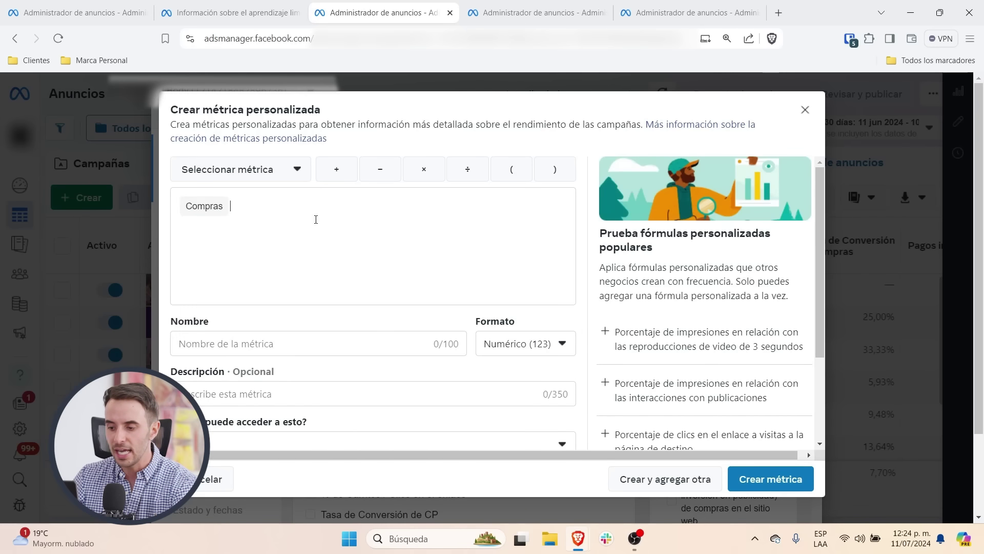
{"action": "left_click", "coordinate": [465, 170]}
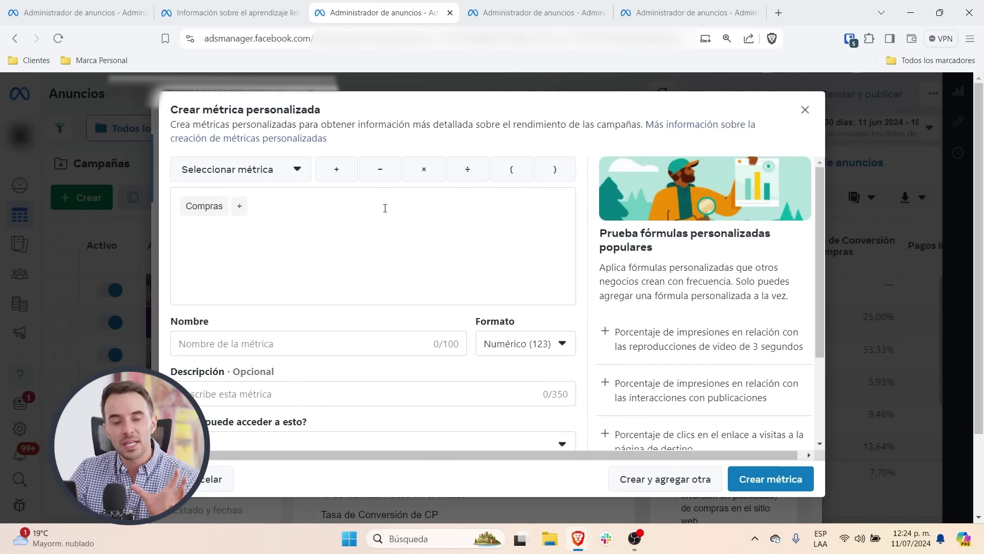
{"action": "type", "text": "visitas a"}
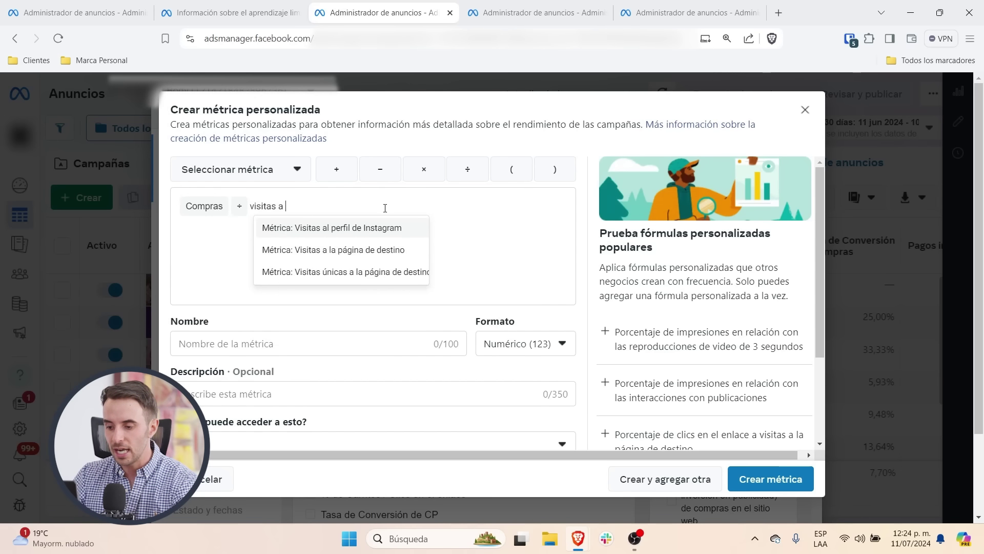
{"action": "left_click", "coordinate": [339, 251]}
Set the metric's format to Porcentaje (%), name it "Tasa de Conversión - Compras", and close the dialogs without creating it.
{"action": "left_click", "coordinate": [518, 345]}
{"action": "left_click", "coordinate": [541, 401]}
{"action": "left_click", "coordinate": [316, 345]}
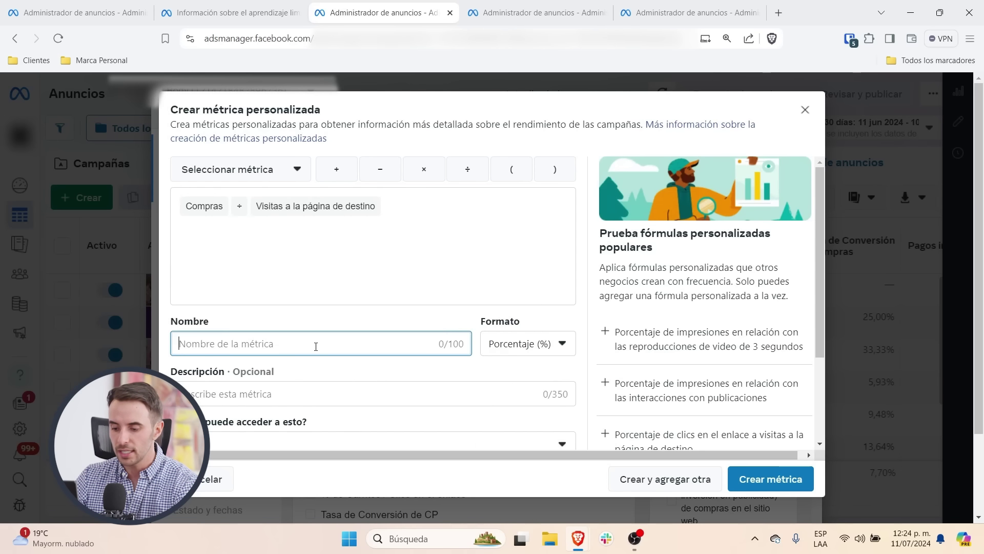
{"action": "type", "text": "Tasa de Convers"}
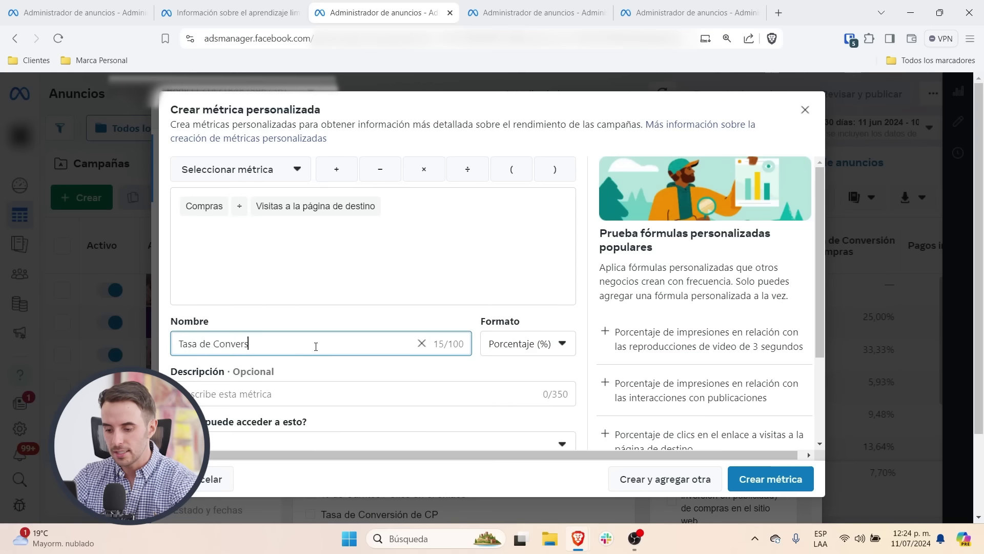
{"action": "type", "text": "ión - Compras"}
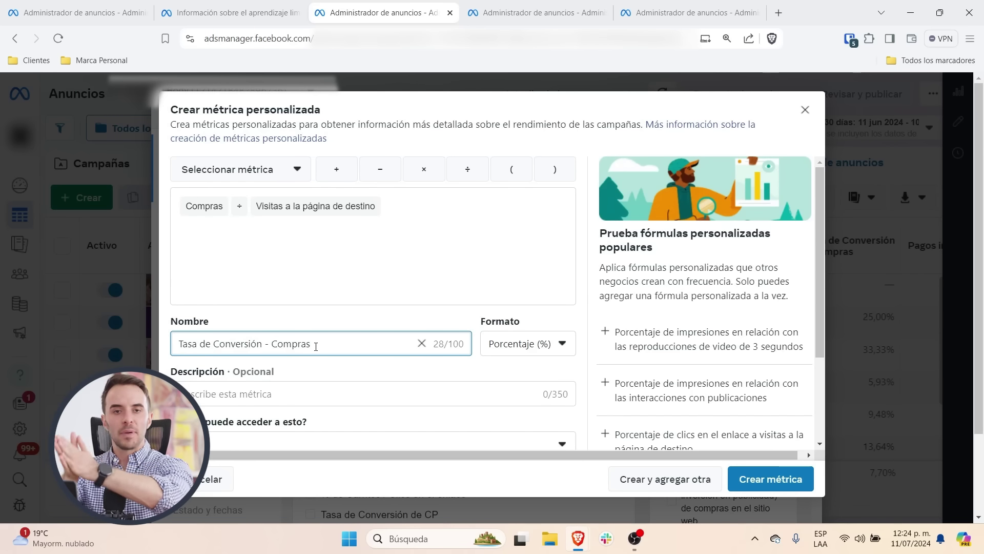
{"action": "left_click", "coordinate": [805, 109]}
{"action": "left_click", "coordinate": [808, 115]}
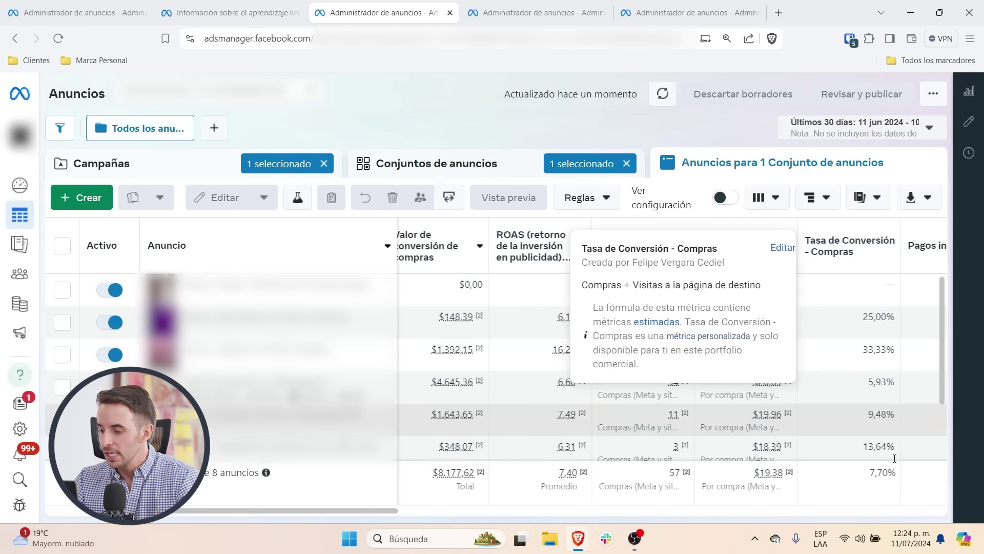
Highlight the ads' overall purchase conversion rate and review their spend, conversion value and ROAS.
{"action": "left_click_drag", "start_coordinate": [870, 473], "coordinate": [899, 481]}
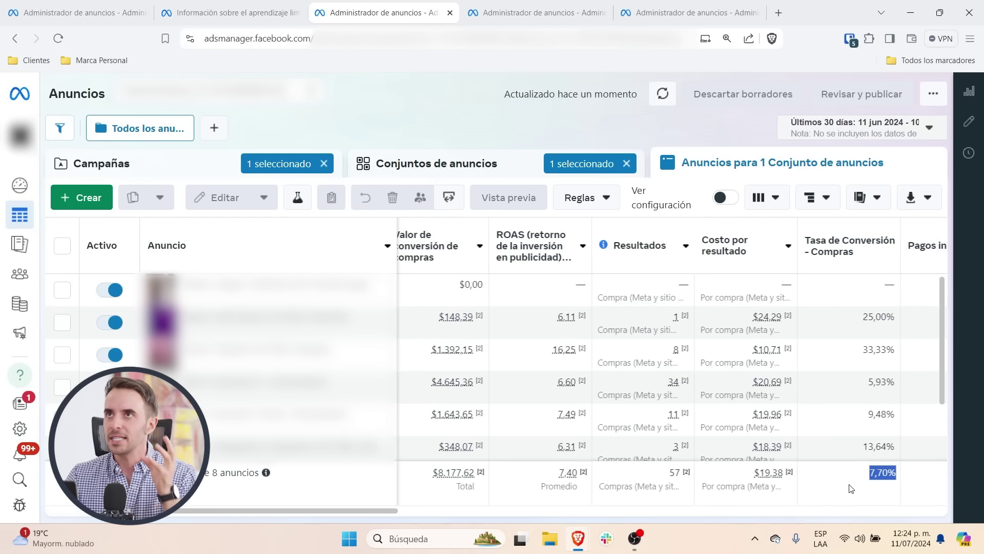
{"action": "scroll", "coordinate": [851, 489], "scroll_direction": "left", "scroll_amount": 5}
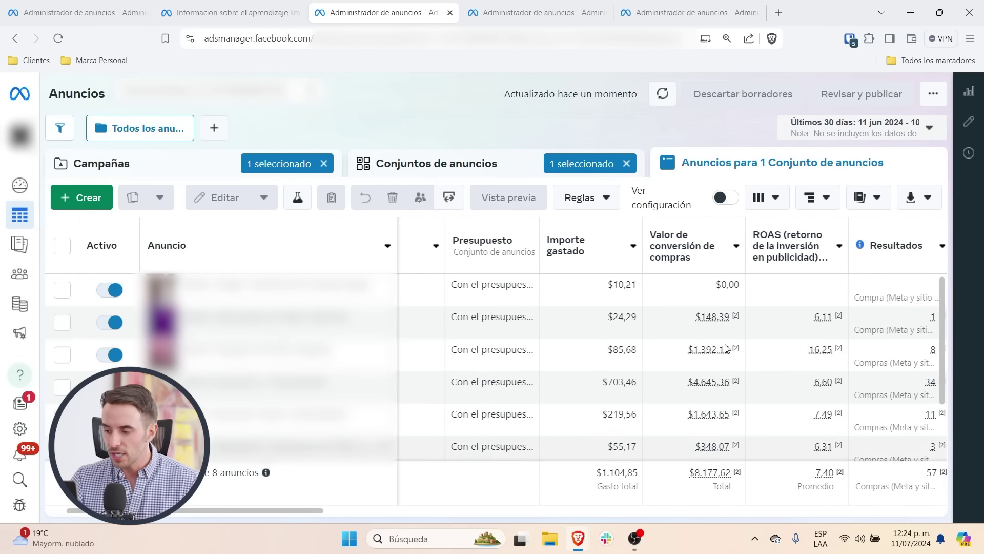
{"action": "scroll", "coordinate": [634, 370], "scroll_direction": "right", "scroll_amount": 5}
{"action": "mouse_move", "coordinate": [827, 254]}
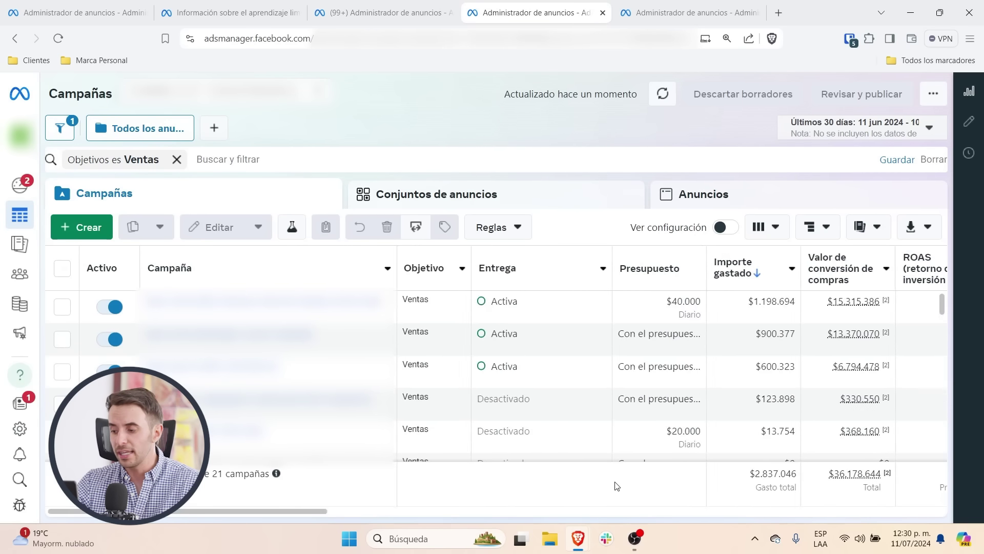
Highlight the sales campaigns' average ROAS and review their cost per result and website conversion rate.
{"action": "left_click_drag", "start_coordinate": [758, 475], "coordinate": [791, 487]}
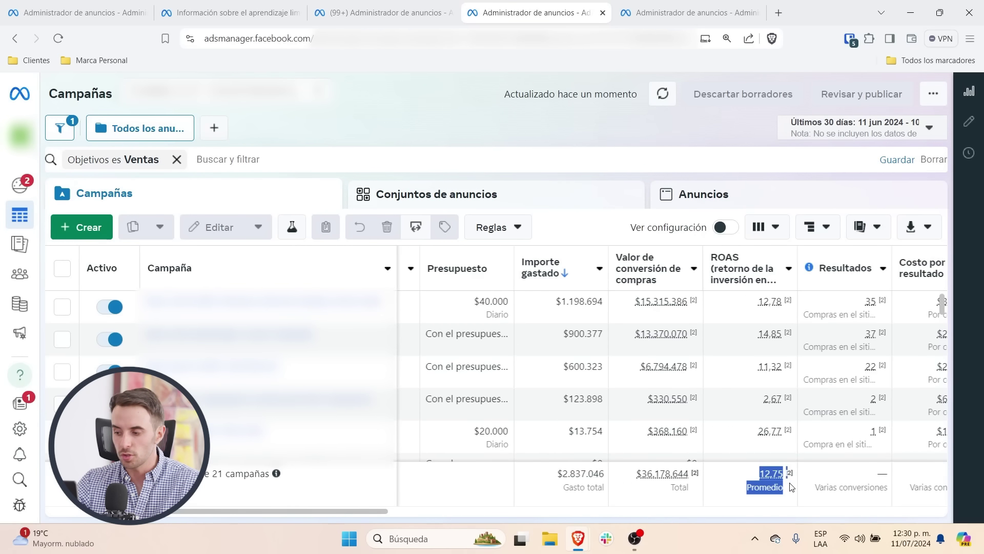
{"action": "scroll", "coordinate": [791, 487], "scroll_direction": "right", "scroll_amount": 3}
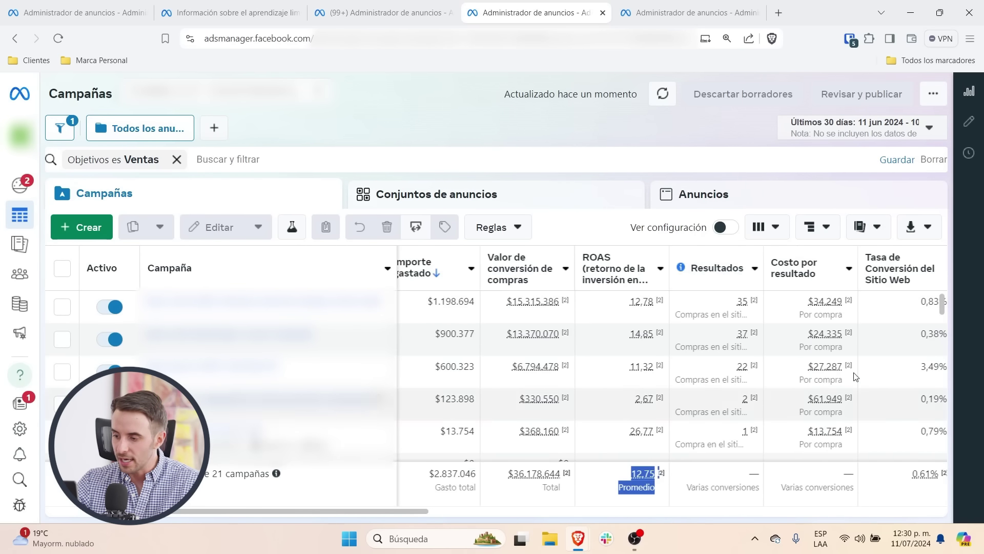
{"action": "mouse_move", "coordinate": [849, 398]}
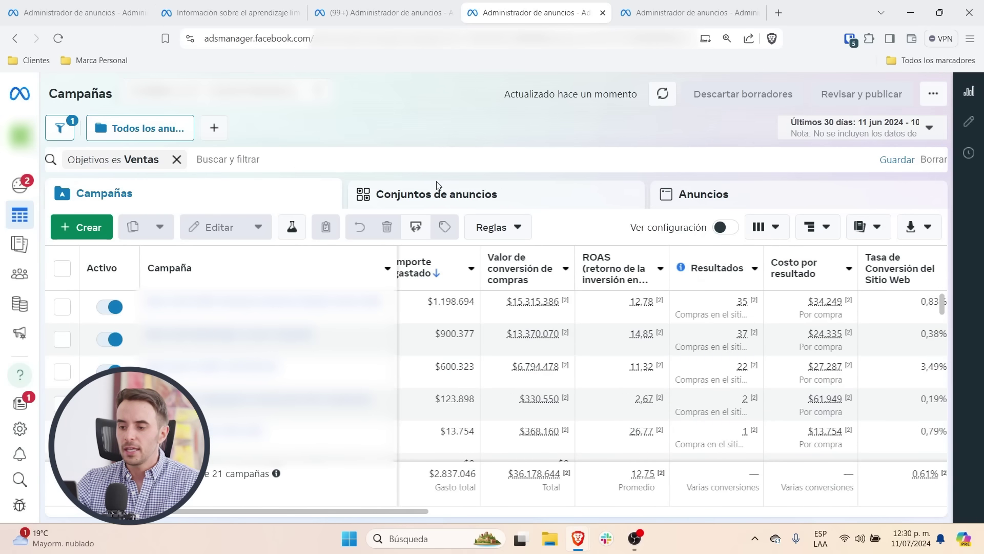
Show the sales ad sets and change their report's date range to the last 7 days.
{"action": "left_click", "coordinate": [431, 205]}
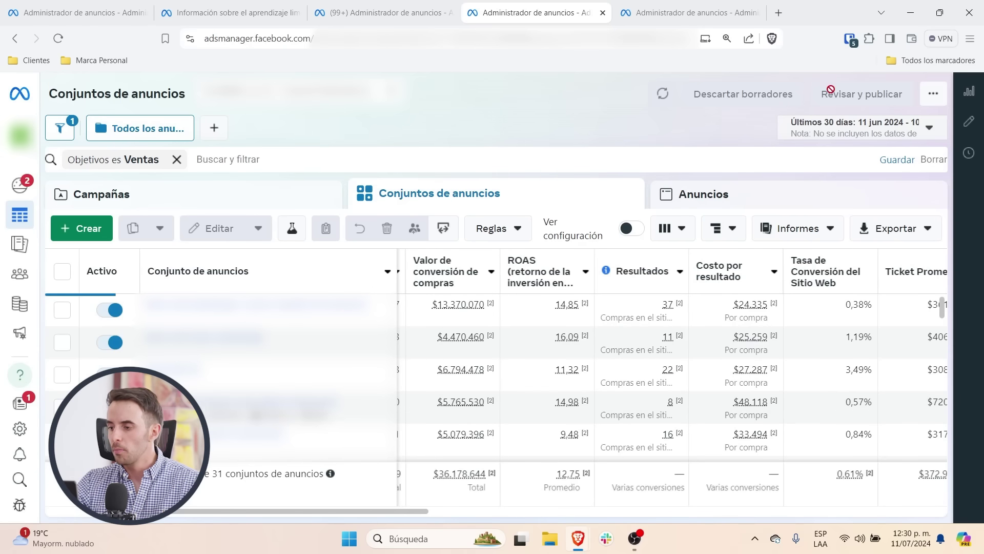
{"action": "left_click", "coordinate": [846, 128]}
{"action": "left_click", "coordinate": [882, 240]}
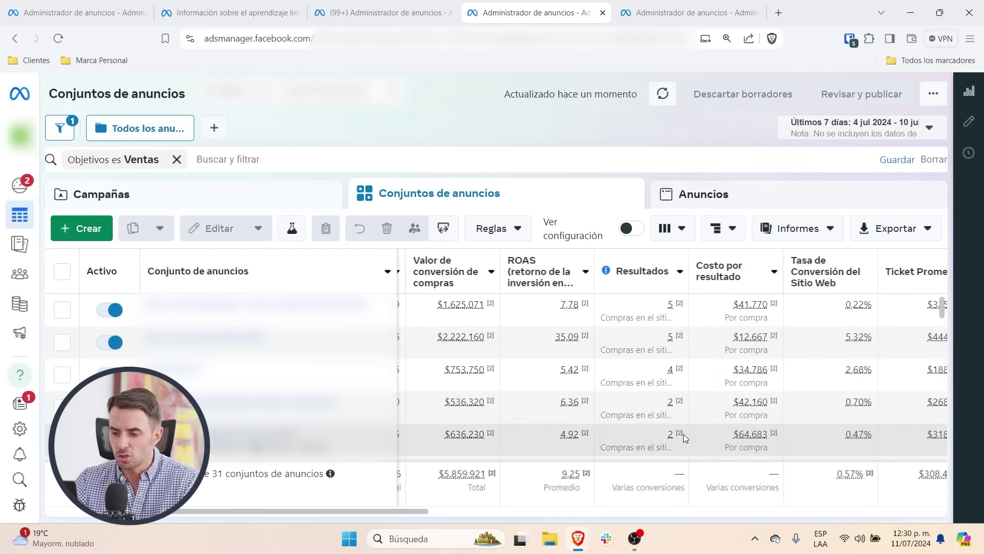
Review the delivery status and ROAS of the ad sets in limited learning, highlight the second one's ROAS, and clear the selection.
{"action": "scroll", "coordinate": [503, 386], "scroll_direction": "left", "scroll_amount": 5}
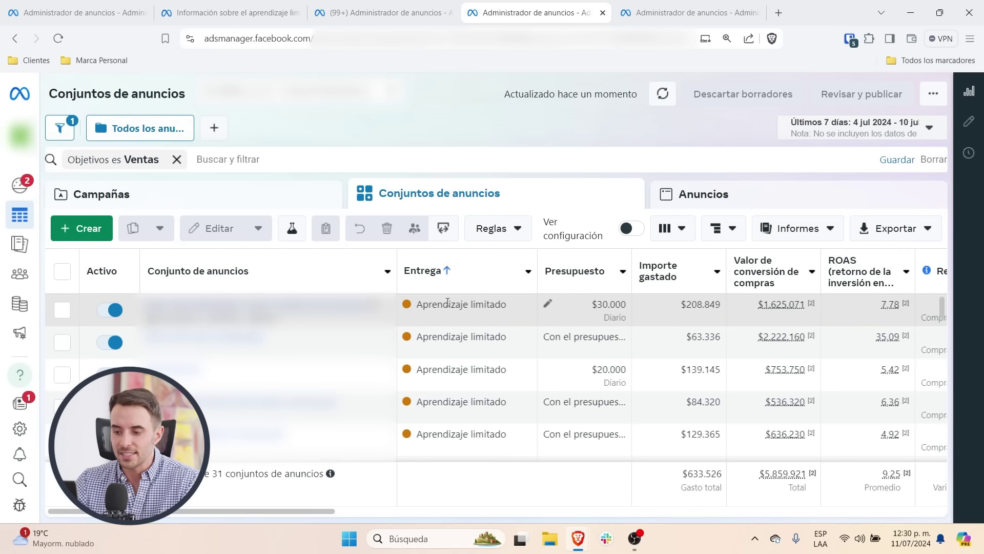
{"action": "left_click", "coordinate": [507, 314]}
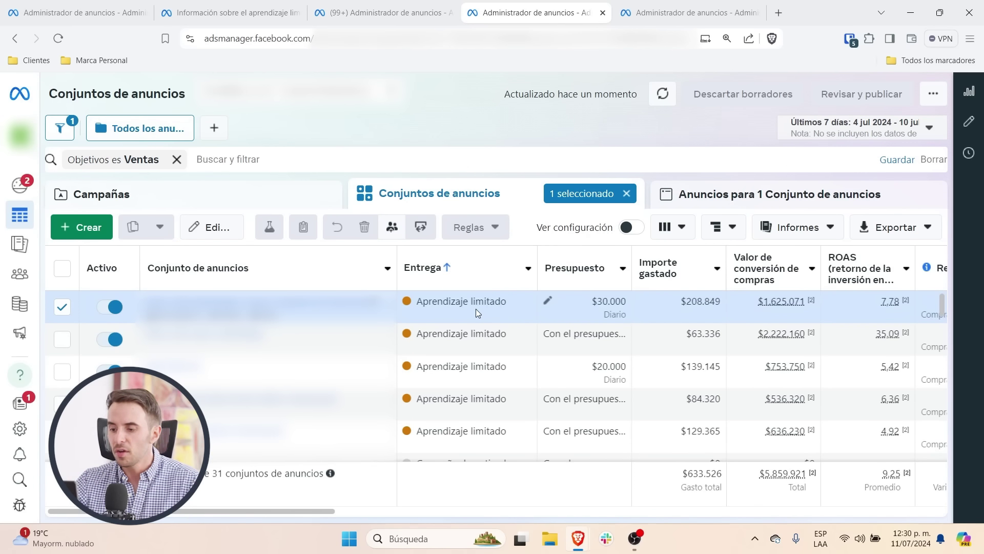
{"action": "left_click_drag", "start_coordinate": [876, 309], "coordinate": [903, 337]}
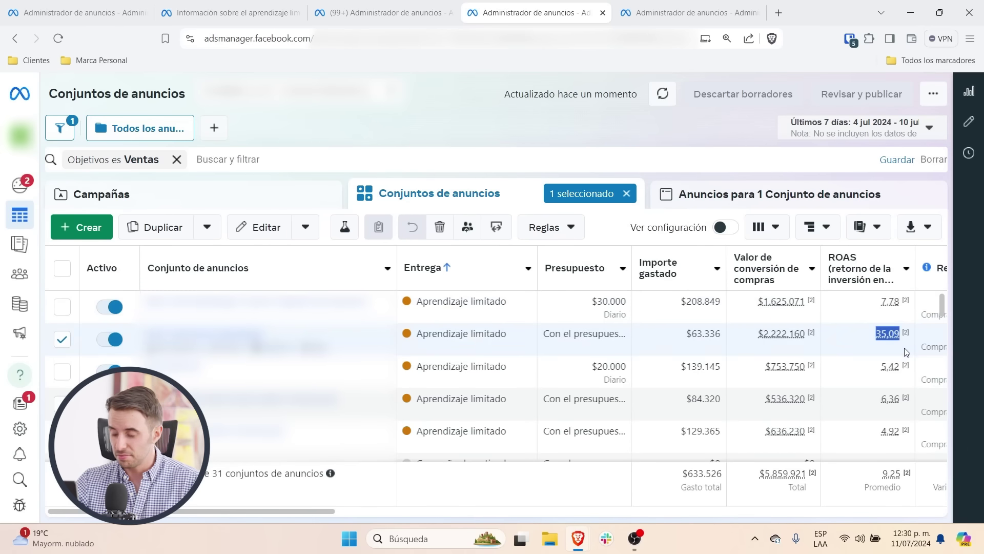
{"action": "left_click", "coordinate": [899, 407]}
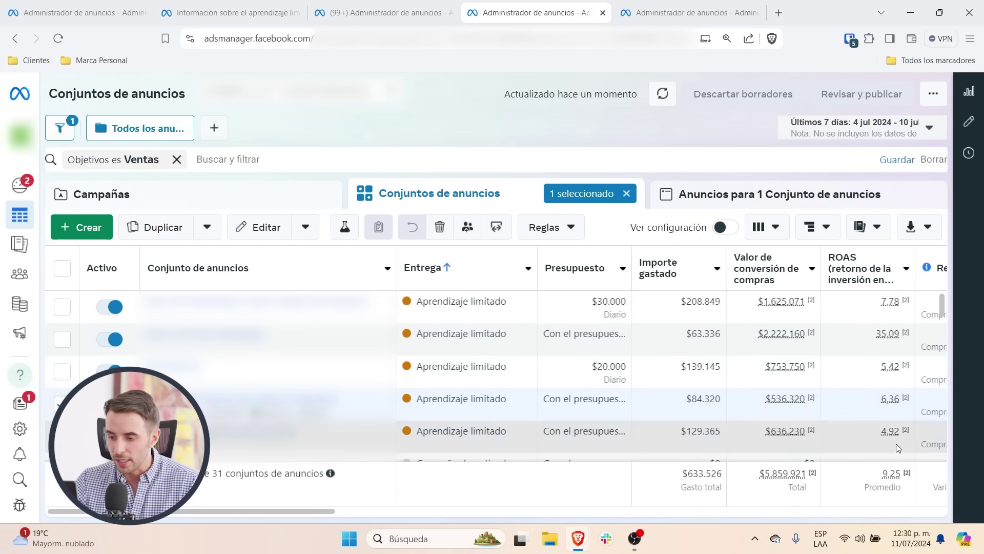
{"action": "left_click", "coordinate": [626, 193]}
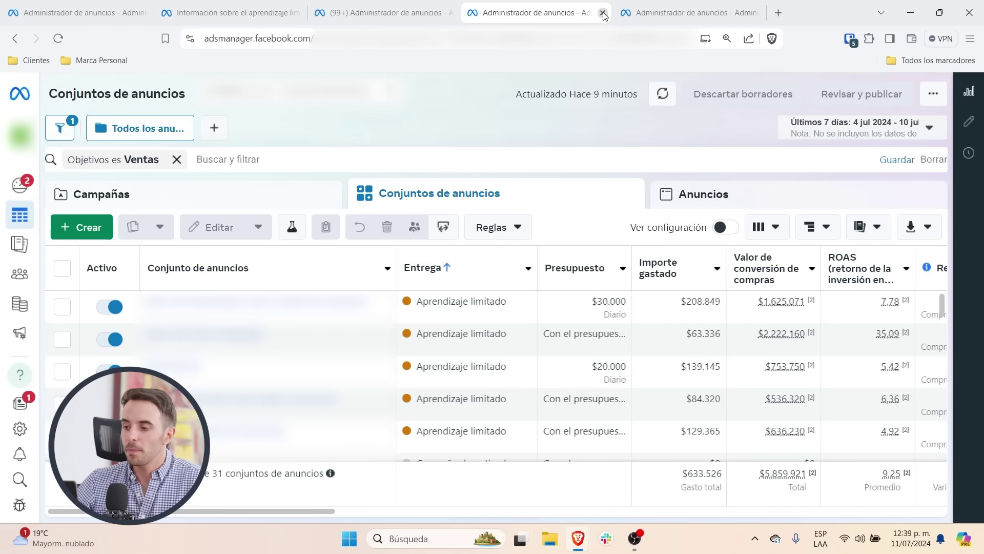
Switch to the last open ad account's campaigns and highlight their total spend and average ROAS for the last 30 days.
{"action": "left_click", "coordinate": [631, 5]}
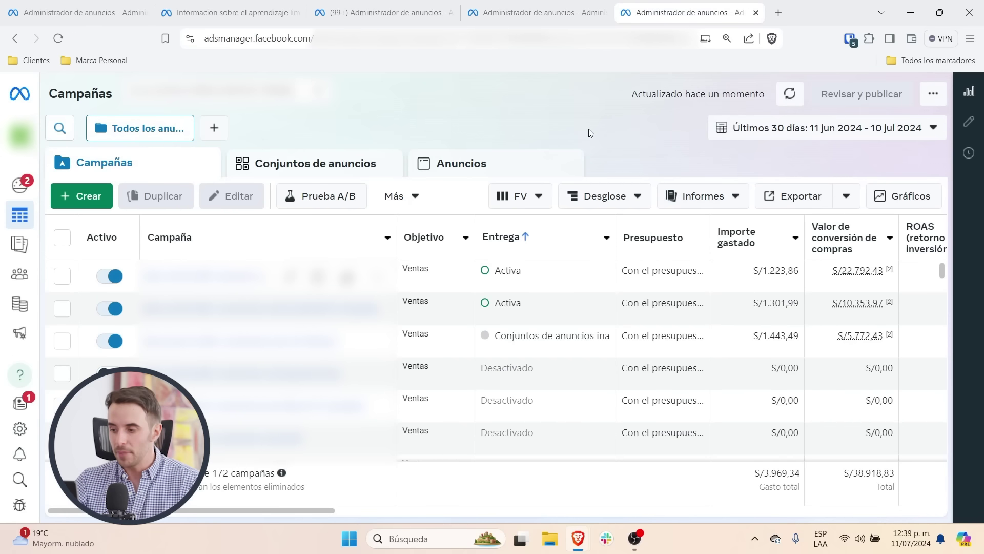
{"action": "left_click", "coordinate": [820, 128]}
{"action": "left_click", "coordinate": [820, 128]}
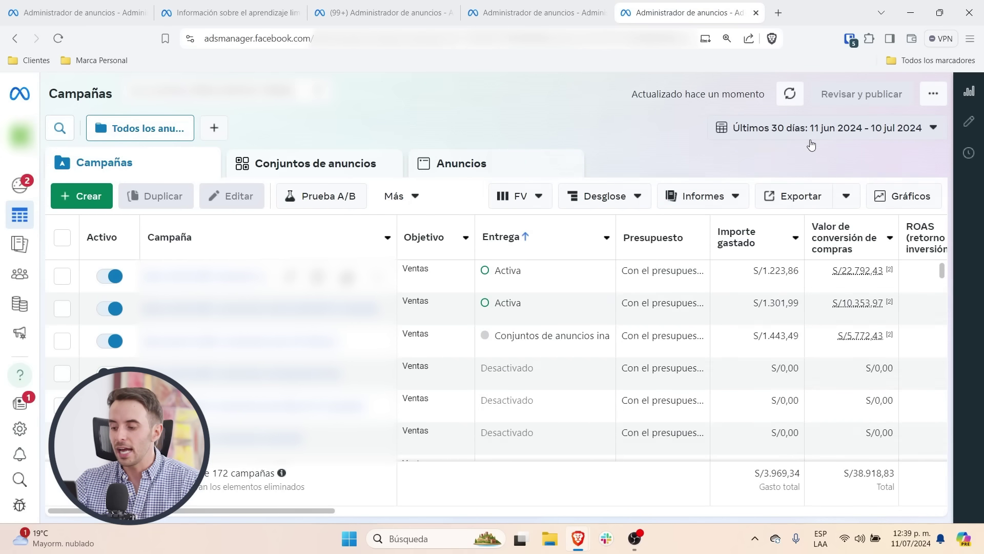
{"action": "left_click_drag", "start_coordinate": [746, 469], "coordinate": [815, 476]}
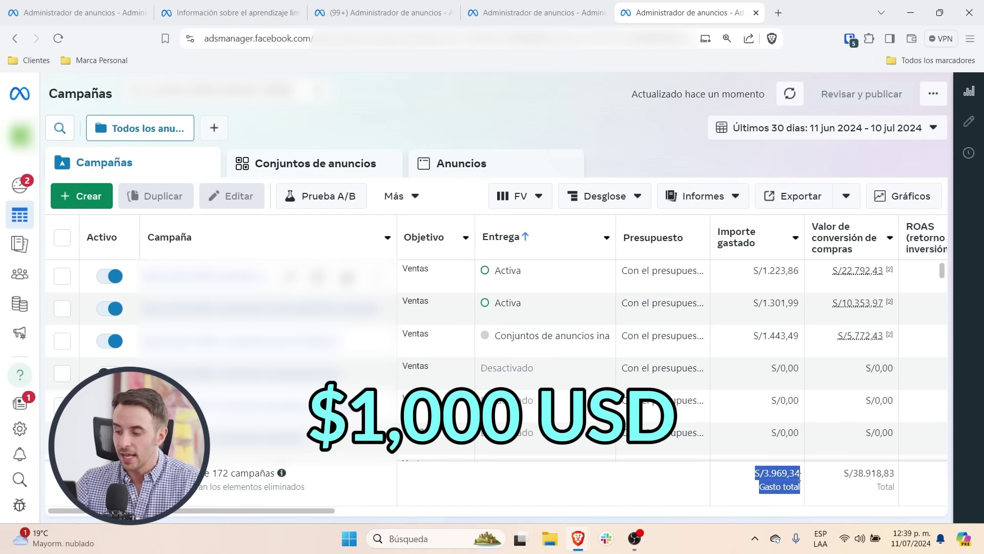
{"action": "left_click_drag", "start_coordinate": [840, 475], "coordinate": [870, 485]}
{"action": "scroll", "coordinate": [901, 482], "scroll_direction": "right", "scroll_amount": 3}
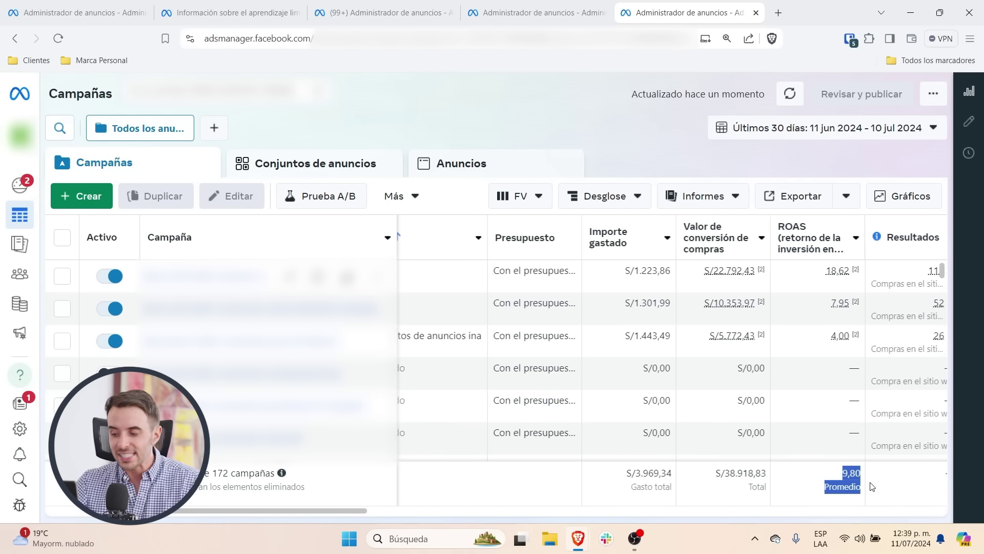
Select the two active campaigns, show their ad sets for the last 7 days, and review ROAS, results and cost per result.
{"action": "scroll", "coordinate": [777, 481], "scroll_direction": "left", "scroll_amount": 3}
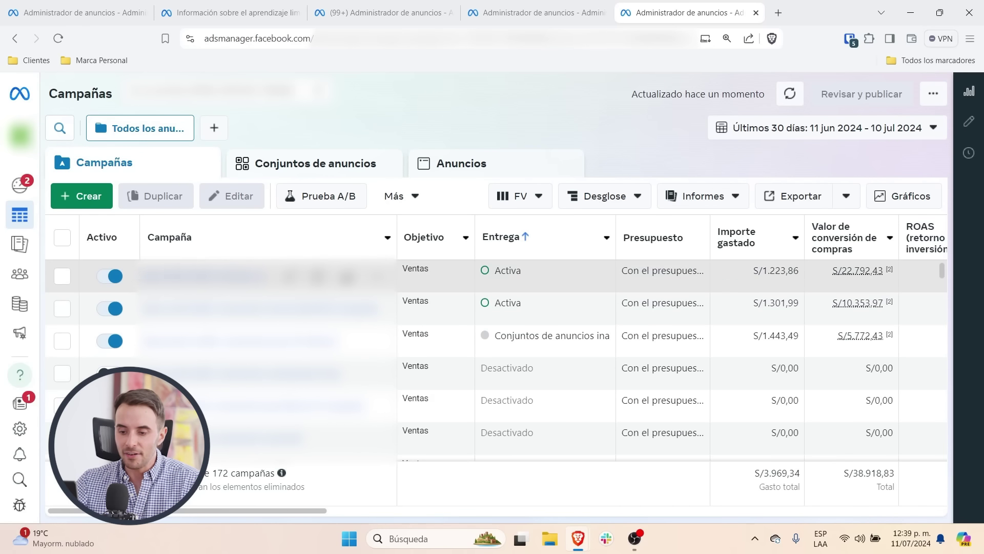
{"action": "left_click", "coordinate": [62, 276]}
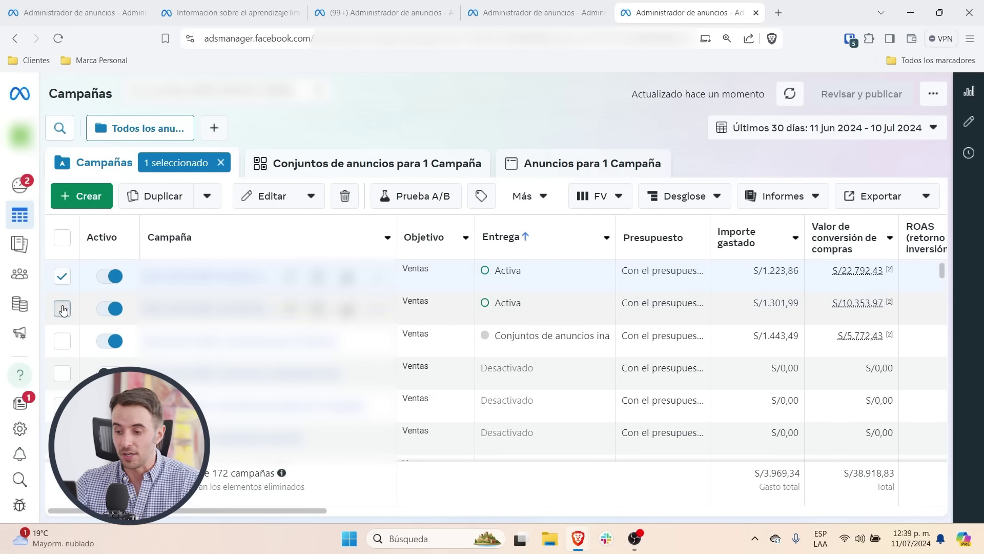
{"action": "left_click", "coordinate": [62, 309]}
{"action": "left_click", "coordinate": [316, 165]}
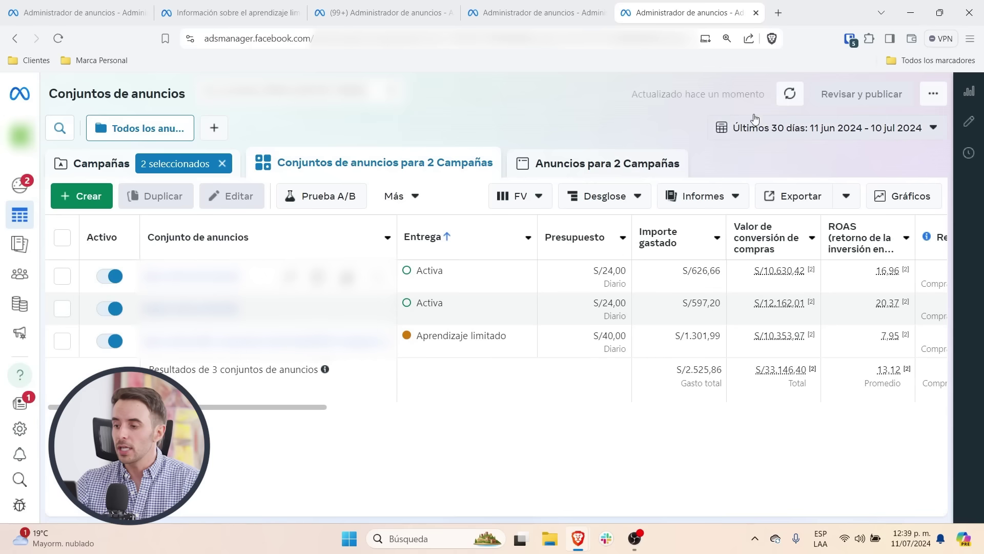
{"action": "left_click", "coordinate": [770, 130]}
{"action": "left_click", "coordinate": [513, 217]}
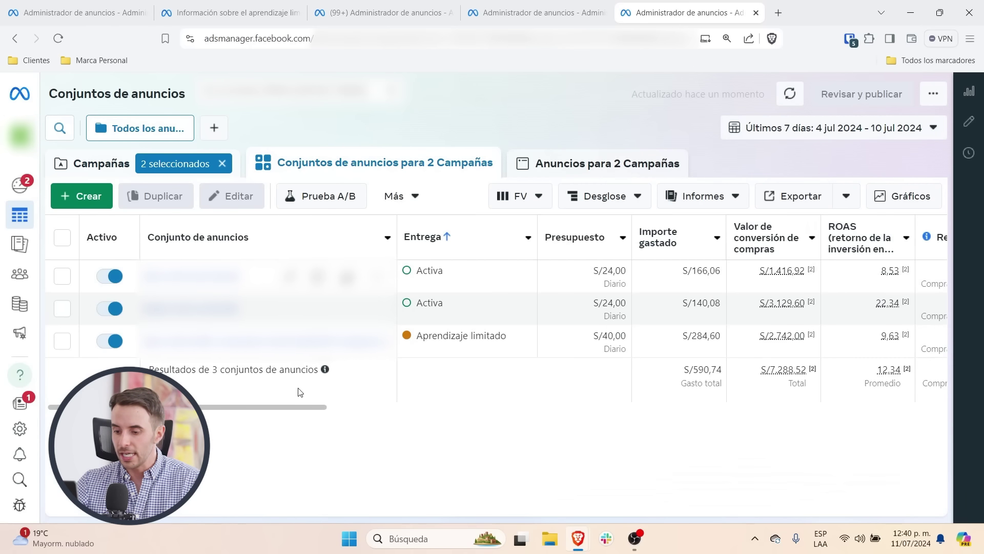
{"action": "scroll", "coordinate": [230, 409], "scroll_direction": "right", "scroll_amount": 5}
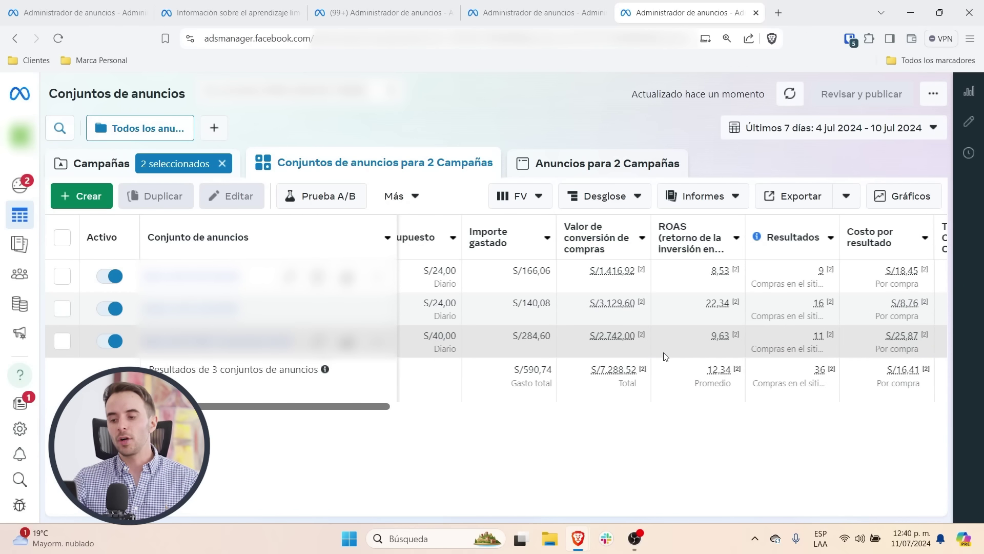
Show the two campaigns' ads, check how the Tasa de Conversión - Compras metric is defined, and highlight its overall value.
{"action": "left_click", "coordinate": [578, 164]}
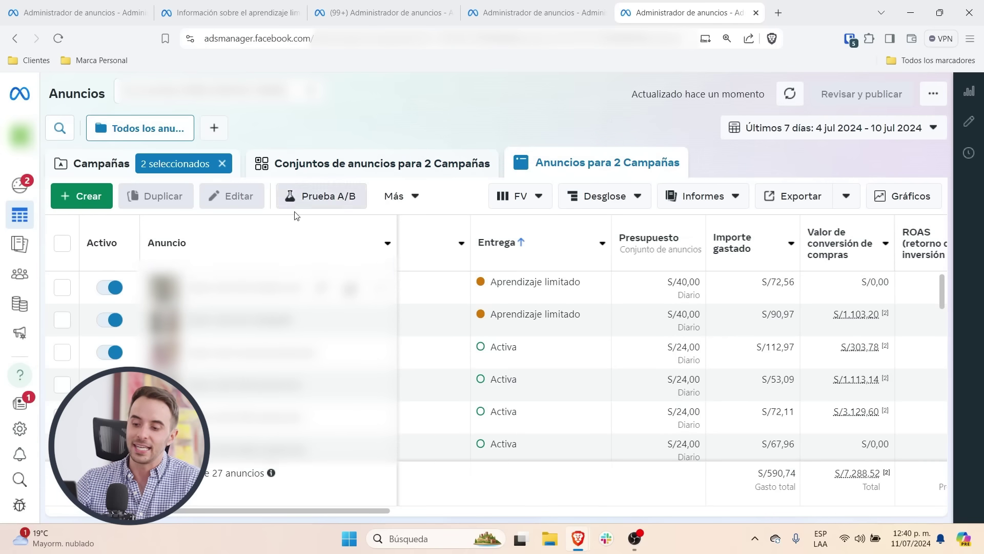
{"action": "scroll", "coordinate": [759, 313], "scroll_direction": "right", "scroll_amount": 5}
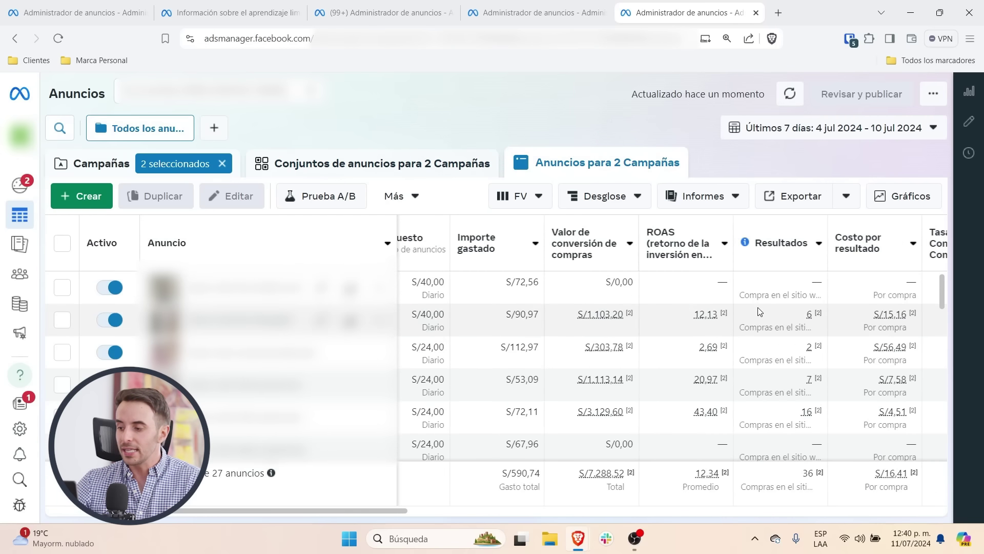
{"action": "mouse_move", "coordinate": [834, 246]}
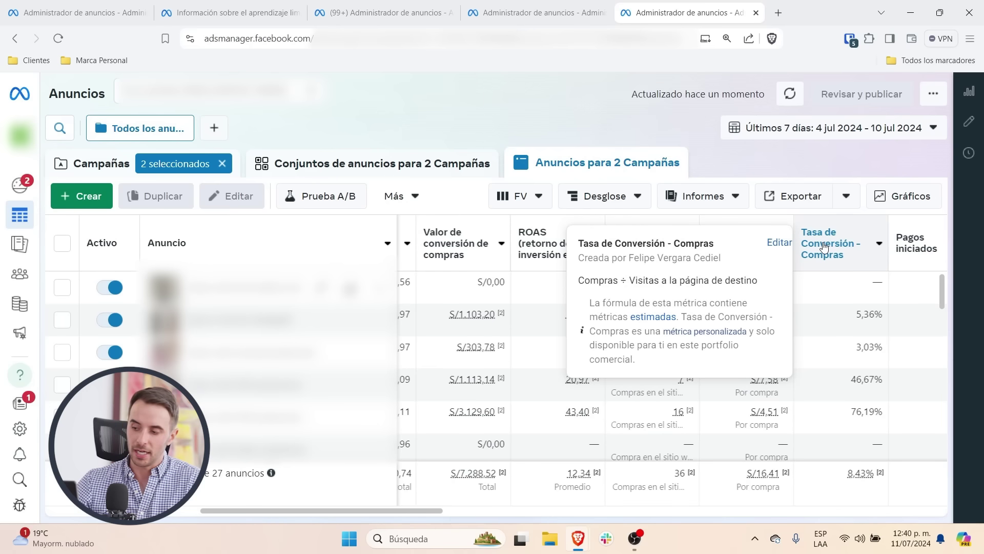
{"action": "double_click", "coordinate": [863, 472]}
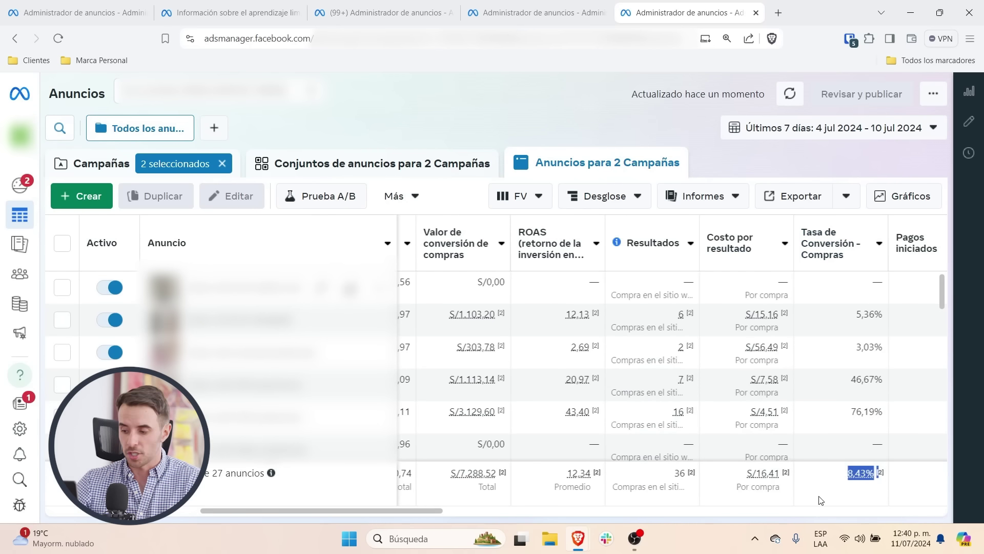